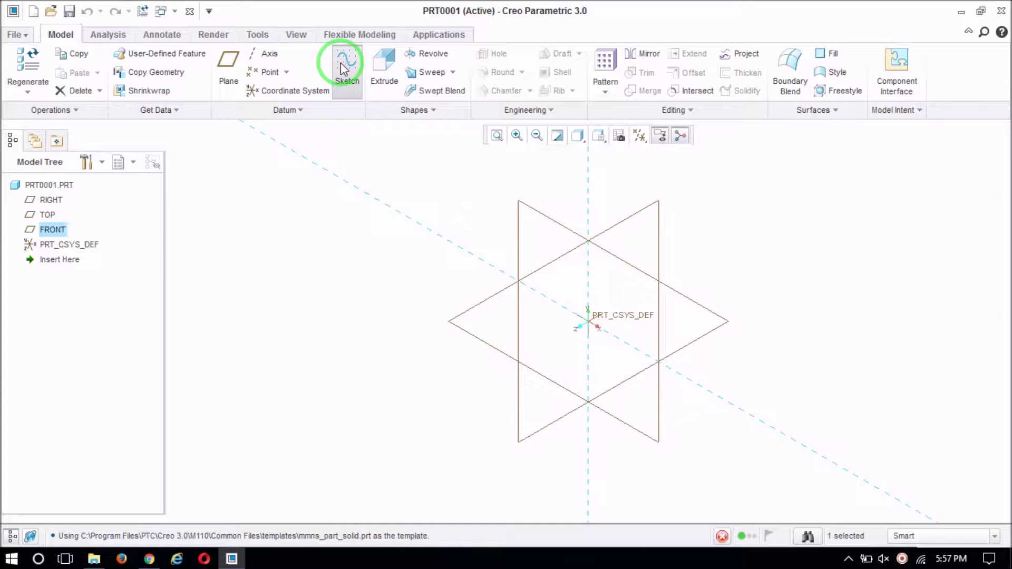
- Start a sketch on the FRONT plane and place a 6-Sided Hexagon from the sketcher palette at the origin
{"action": "left_click", "coordinate": [638, 135]}
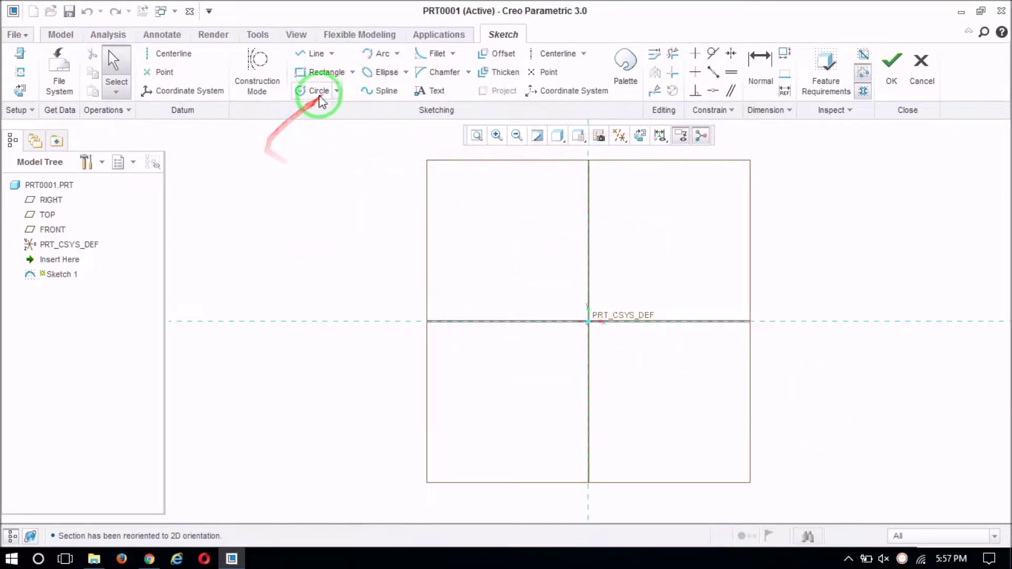
{"action": "left_click", "coordinate": [624, 61]}
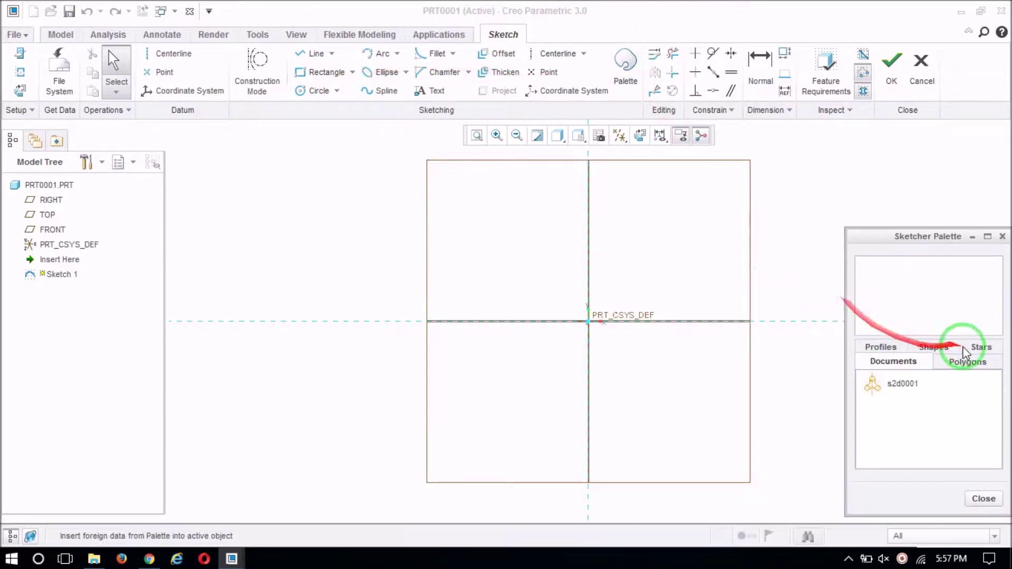
{"action": "left_click", "coordinate": [967, 361]}
{"action": "scroll", "coordinate": [950, 416], "scroll_direction": "down", "scroll_amount": 1}
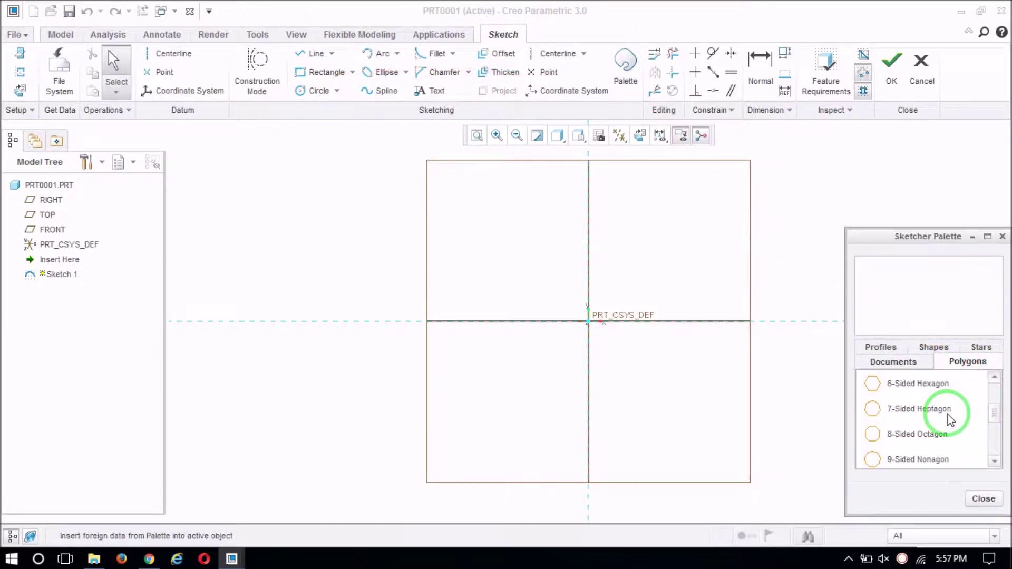
{"action": "left_click", "coordinate": [923, 385]}
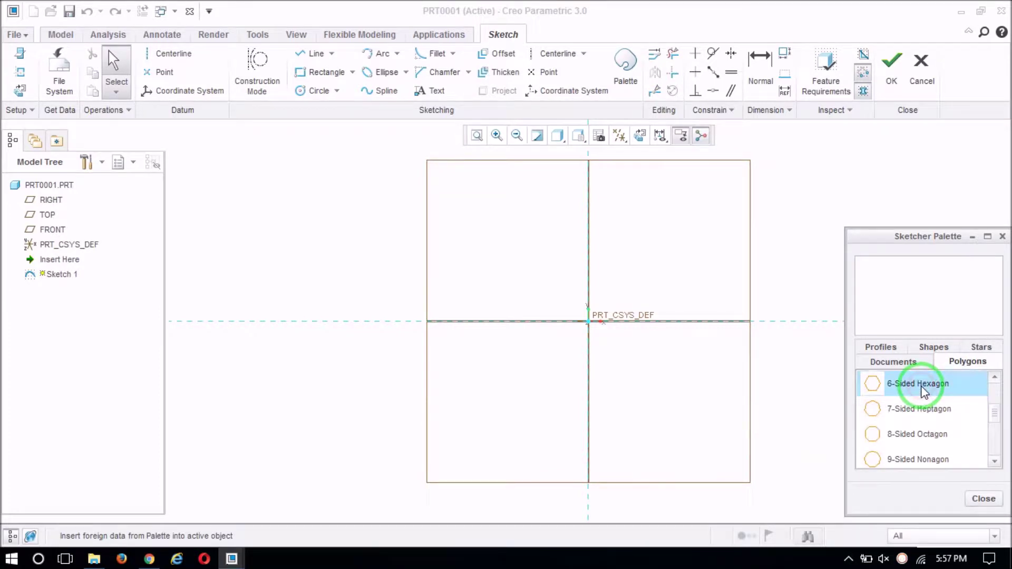
{"action": "mouse_move", "coordinate": [923, 387]}
{"action": "left_mouse_down"}
{"action": "mouse_move", "coordinate": [571, 321]}
{"action": "mouse_move", "coordinate": [589, 325]}
{"action": "left_mouse_up"}
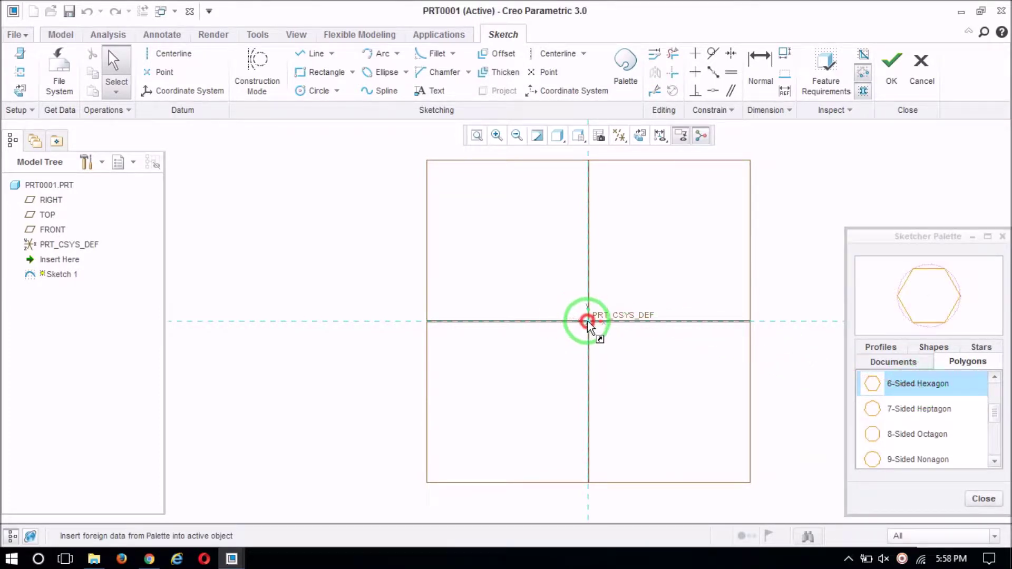
{"action": "left_click", "coordinate": [589, 323]}
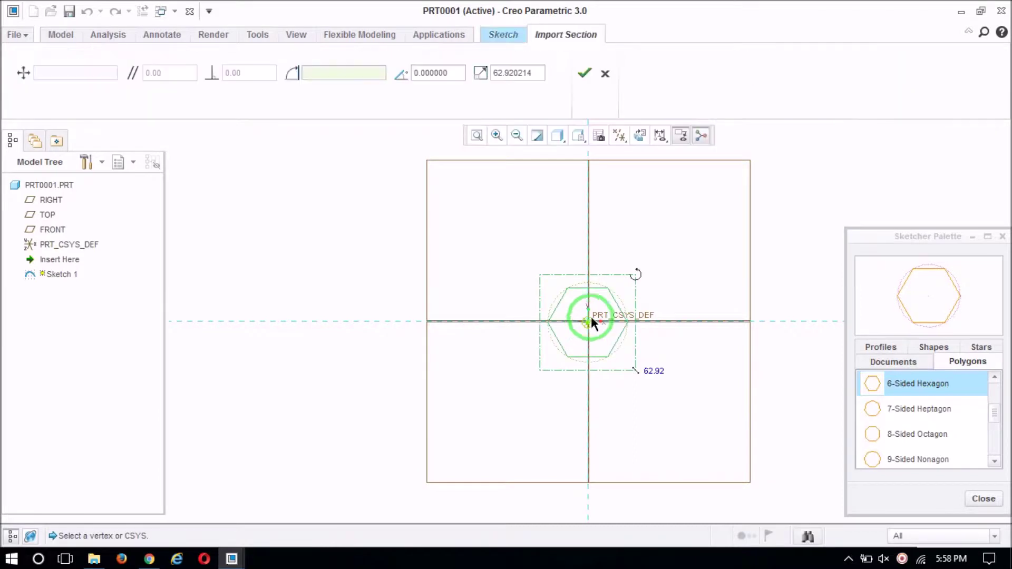
- Set the placed hexagon's side length to 100 mm
{"action": "double_click", "coordinate": [653, 370]}
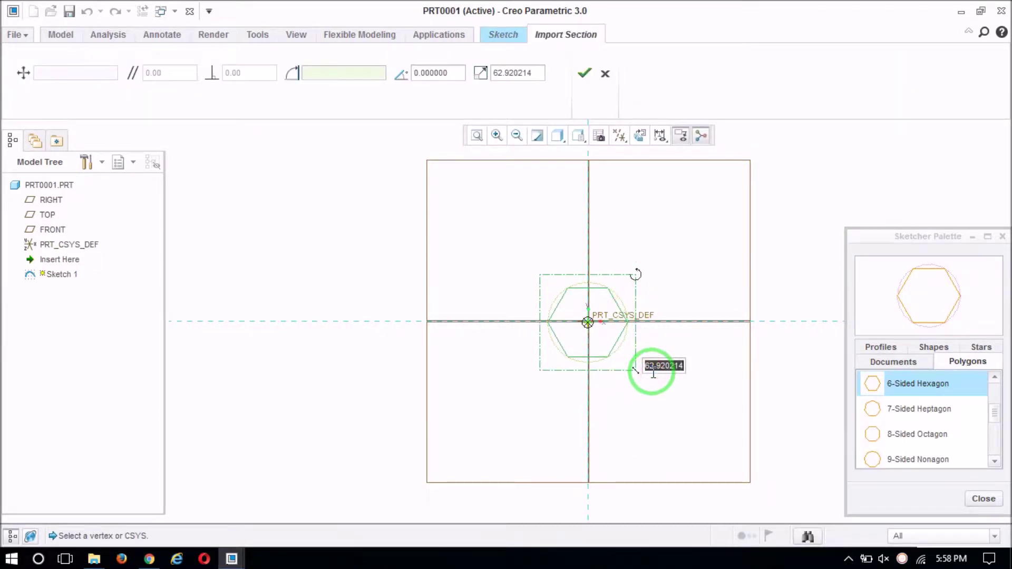
{"action": "type", "text": "100"}
{"action": "key", "text": "Return"}
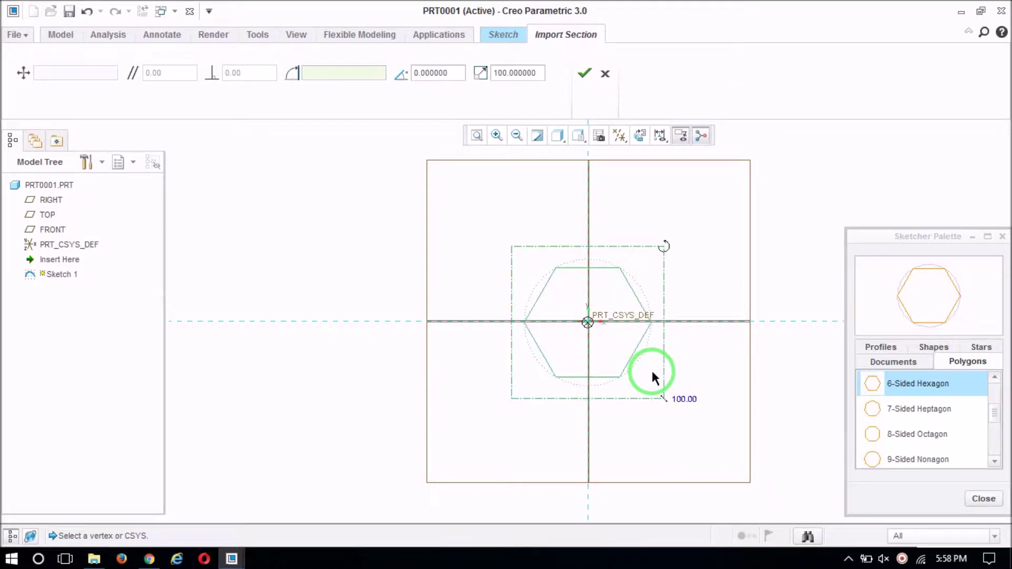
- Set the placed hexagon's side length to 150 mm and accept the imported section
{"action": "double_click", "coordinate": [683, 397]}
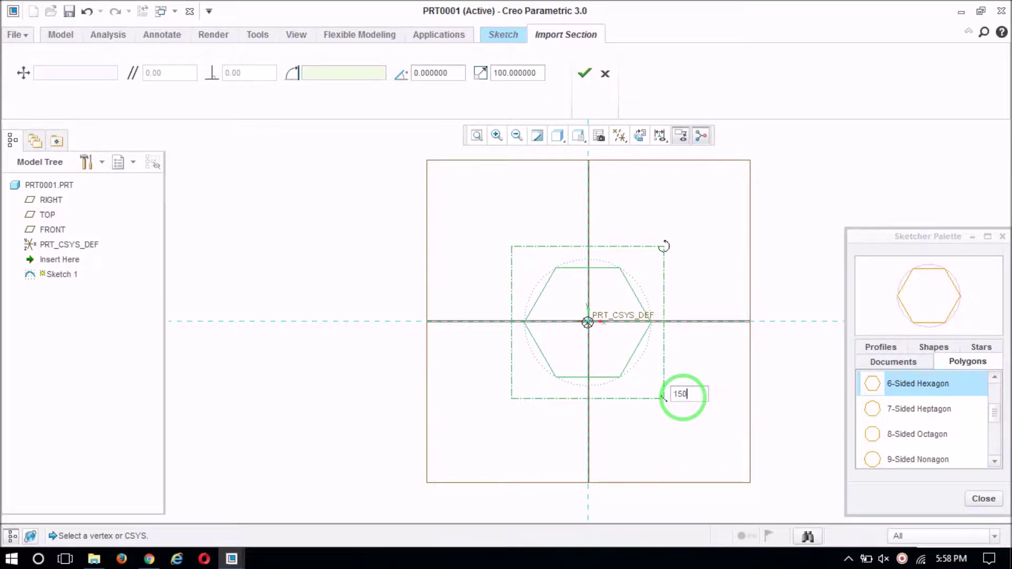
{"action": "key", "text": "Return"}
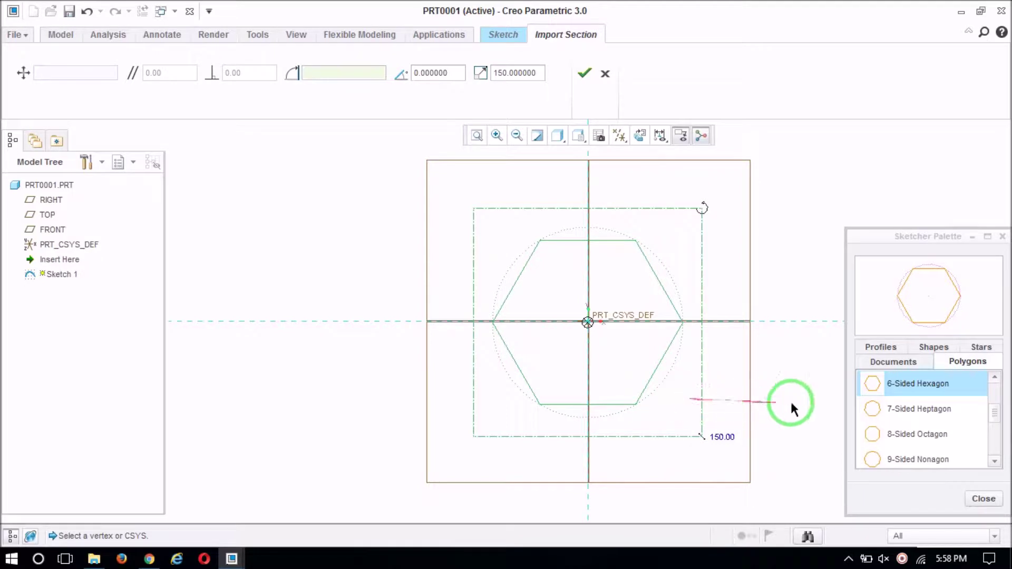
{"action": "left_click", "coordinate": [1002, 237]}
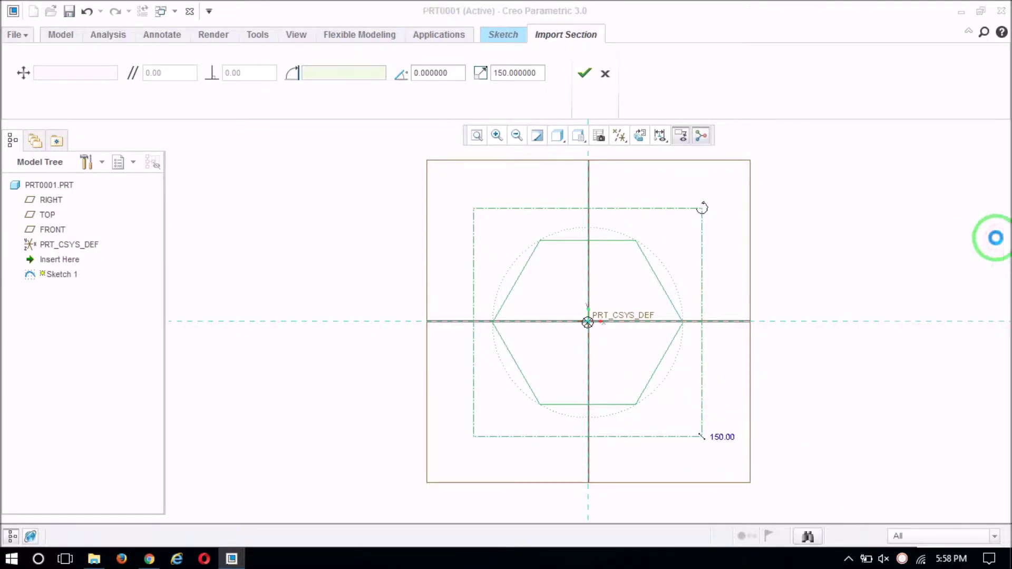
{"action": "left_click", "coordinate": [585, 73]}
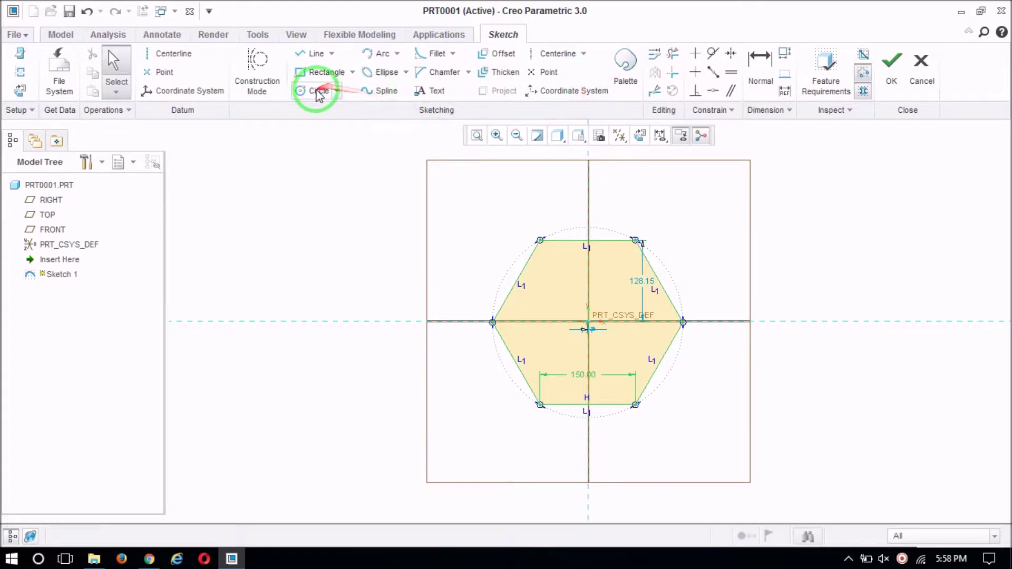
- Sketch a circle about 139 mm in diameter centred in the hexagon and finish the sketch
{"action": "left_click", "coordinate": [314, 90]}
{"action": "left_click", "coordinate": [596, 325]}
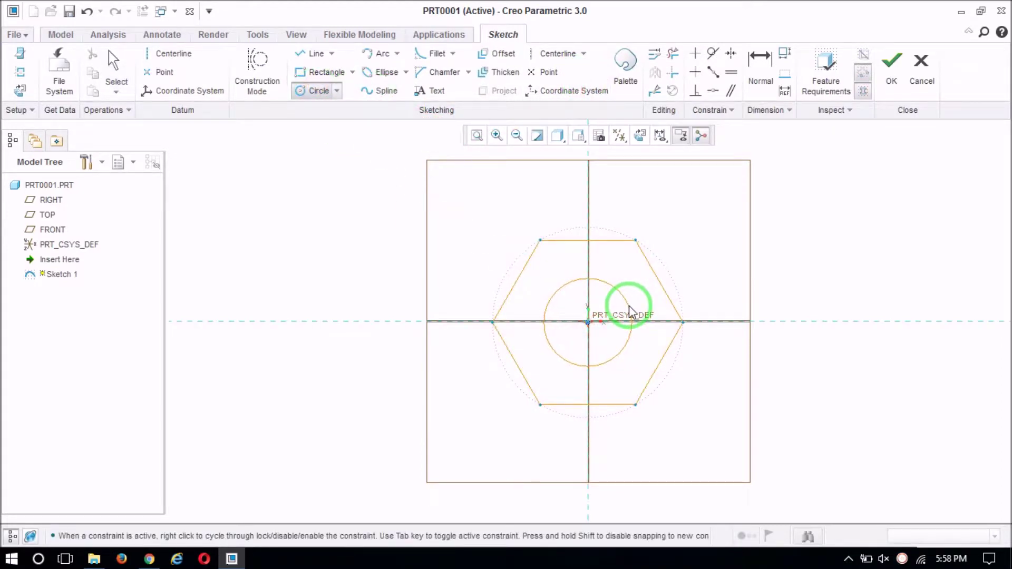
{"action": "left_click", "coordinate": [630, 312]}
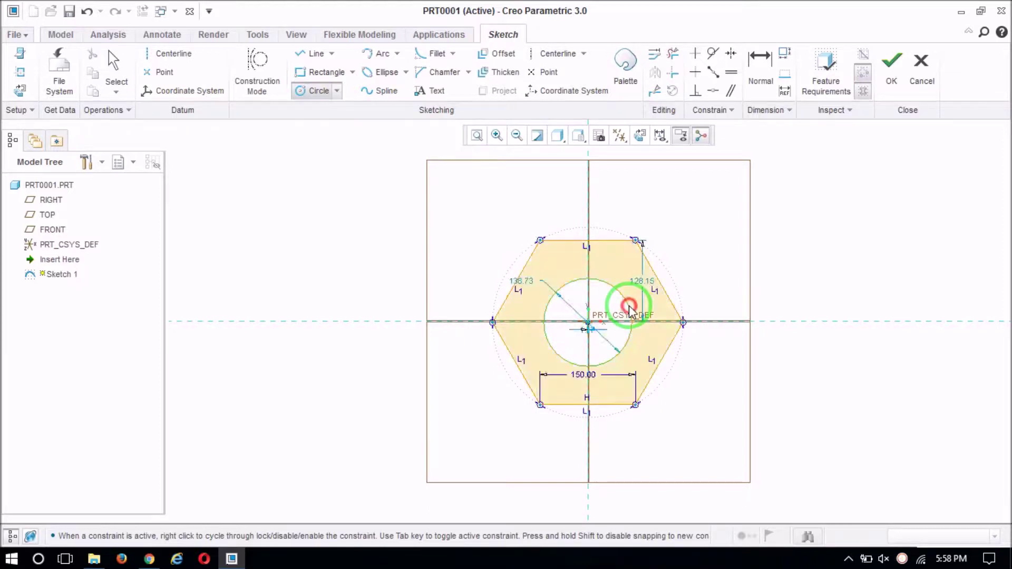
{"action": "left_click", "coordinate": [892, 63]}
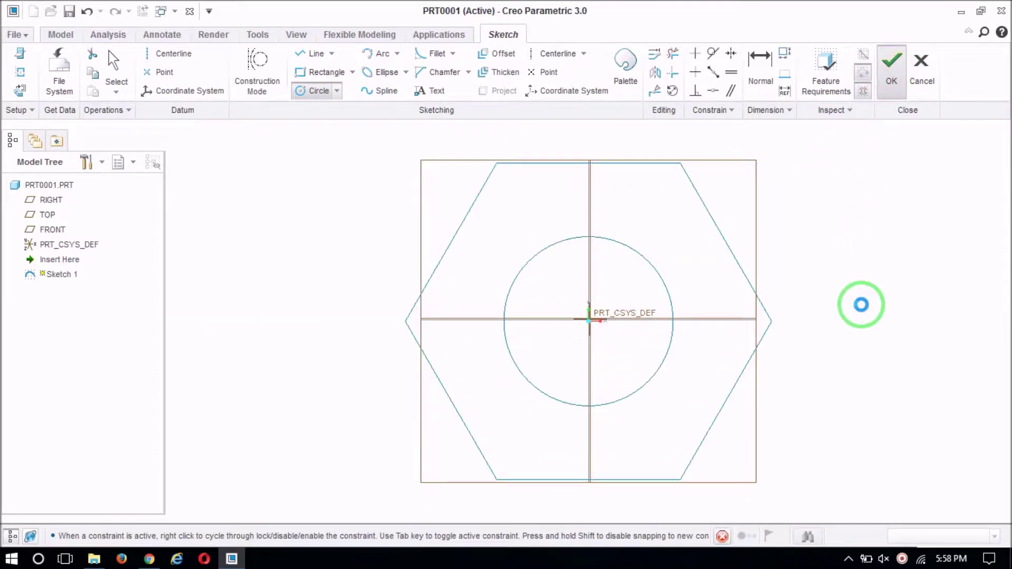
- Extrude the hexagon and circle sketch to a depth of 150 mm
{"action": "mouse_move", "coordinate": [861, 305]}
{"action": "middle_mouse_down"}
{"action": "mouse_move", "coordinate": [864, 276]}
{"action": "mouse_move", "coordinate": [838, 267]}
{"action": "mouse_move", "coordinate": [673, 269]}
{"action": "middle_mouse_up"}
{"action": "left_click", "coordinate": [384, 67]}
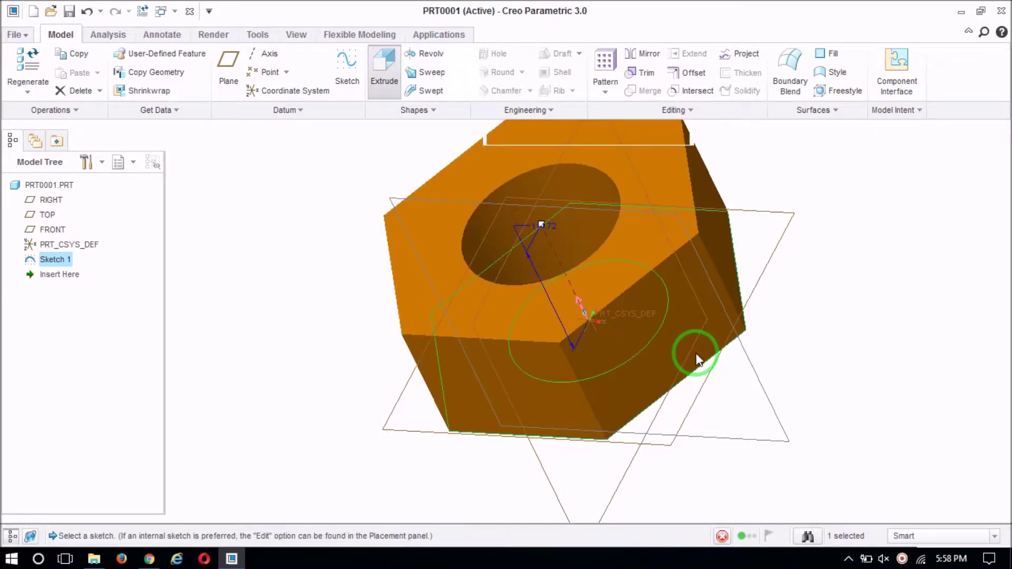
{"action": "scroll", "coordinate": [695, 353], "scroll_direction": "down", "scroll_amount": 2}
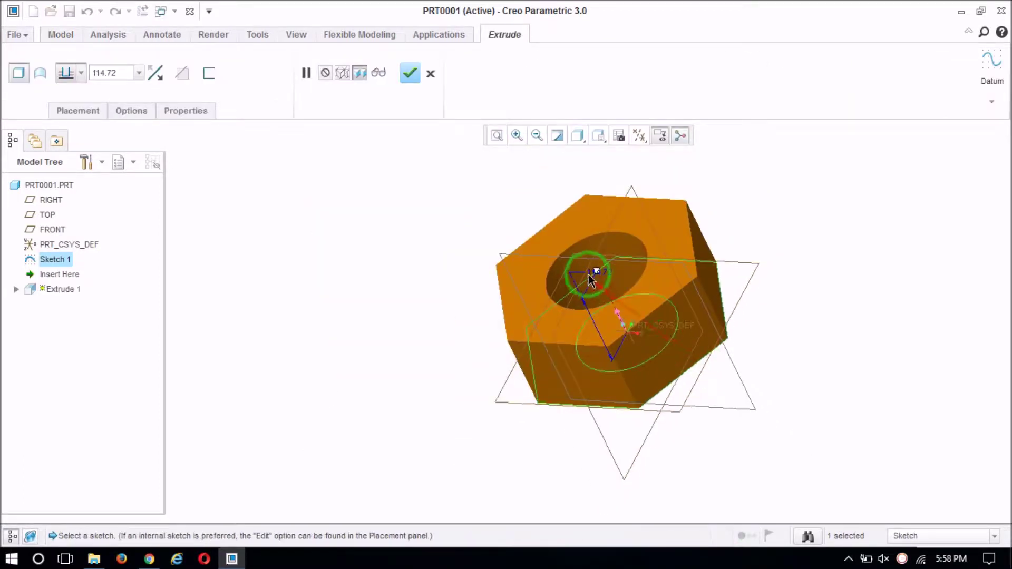
{"action": "double_click", "coordinate": [609, 271]}
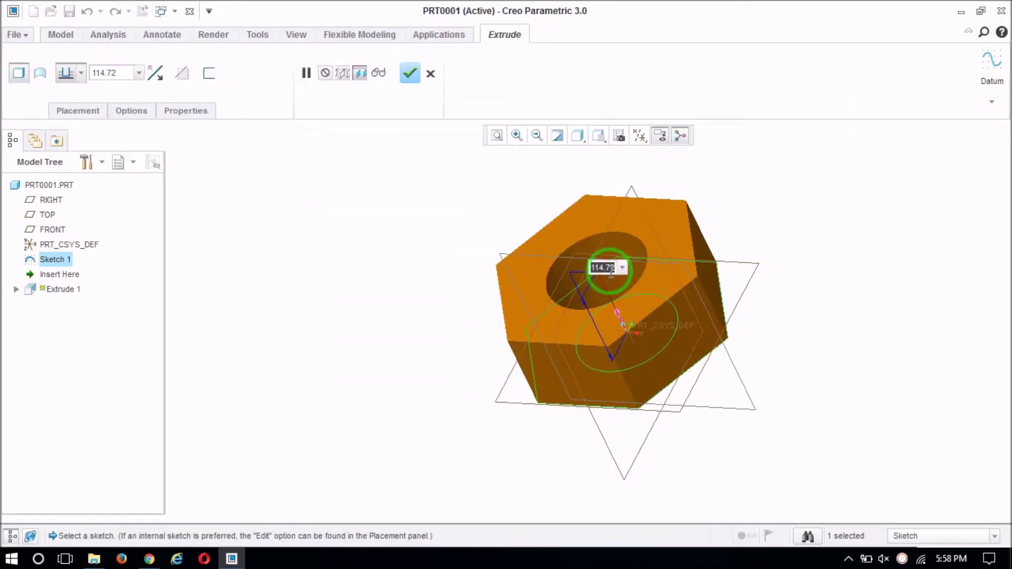
{"action": "key", "text": "Return"}
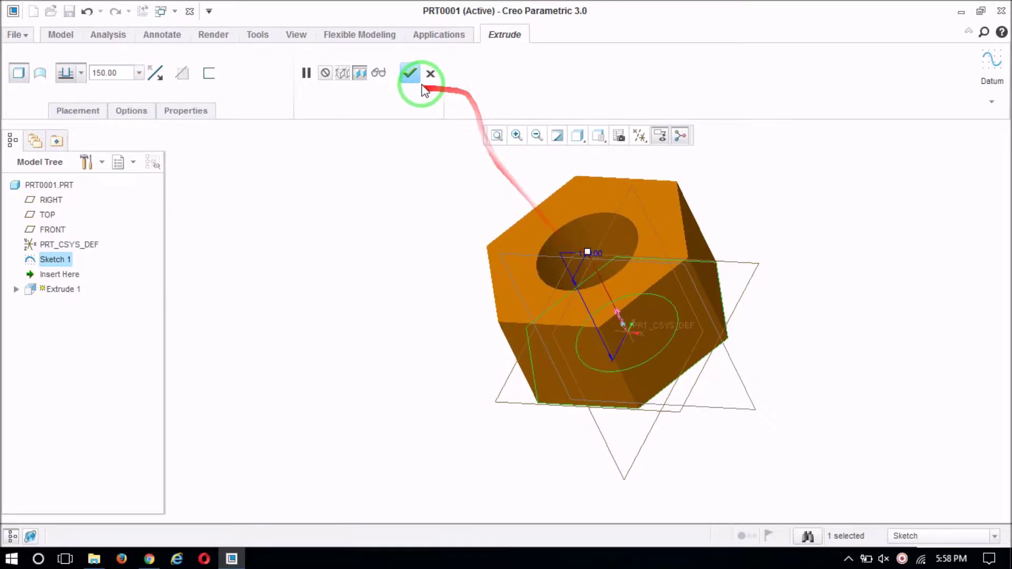
{"action": "left_click", "coordinate": [410, 73]}
- Start a sketch on the RIGHT datum plane and orient the view parallel to it
{"action": "middle_click_drag", "start_coordinate": [397, 200], "coordinate": [428, 305]}
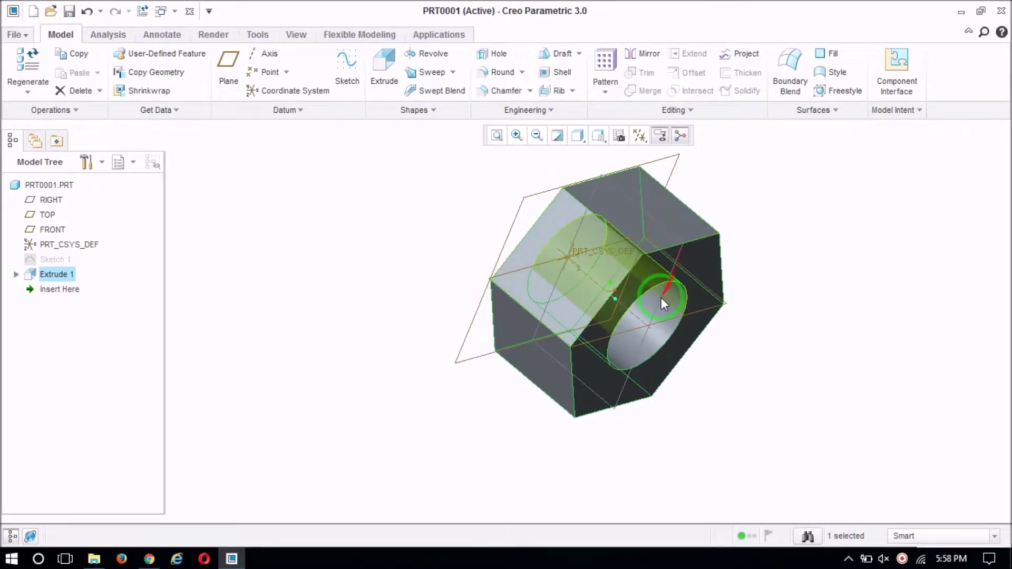
{"action": "scroll", "coordinate": [657, 295], "scroll_direction": "down", "scroll_amount": 4}
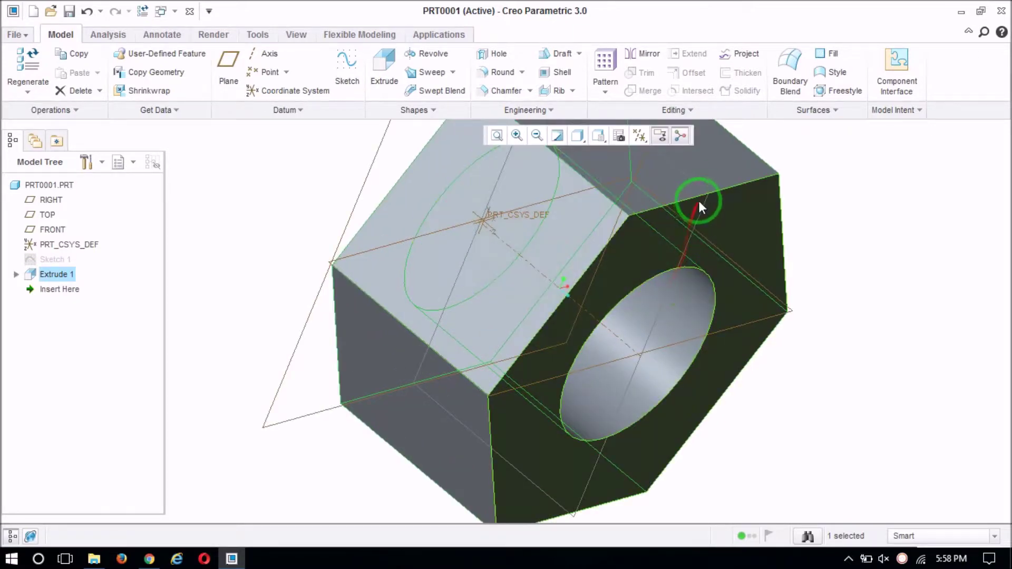
{"action": "scroll", "coordinate": [701, 186], "scroll_direction": "down", "scroll_amount": 5}
{"action": "scroll", "coordinate": [702, 187], "scroll_direction": "up", "scroll_amount": 5}
{"action": "mouse_move", "coordinate": [701, 186]}
{"action": "middle_mouse_down"}
{"action": "mouse_move", "coordinate": [580, 179]}
{"action": "mouse_move", "coordinate": [441, 390]}
{"action": "mouse_move", "coordinate": [471, 302]}
{"action": "mouse_move", "coordinate": [567, 152]}
{"action": "mouse_move", "coordinate": [454, 459]}
{"action": "mouse_move", "coordinate": [442, 419]}
{"action": "mouse_move", "coordinate": [466, 288]}
{"action": "mouse_move", "coordinate": [546, 319]}
{"action": "mouse_move", "coordinate": [539, 296]}
{"action": "mouse_move", "coordinate": [550, 274]}
{"action": "mouse_move", "coordinate": [552, 306]}
{"action": "middle_mouse_up"}
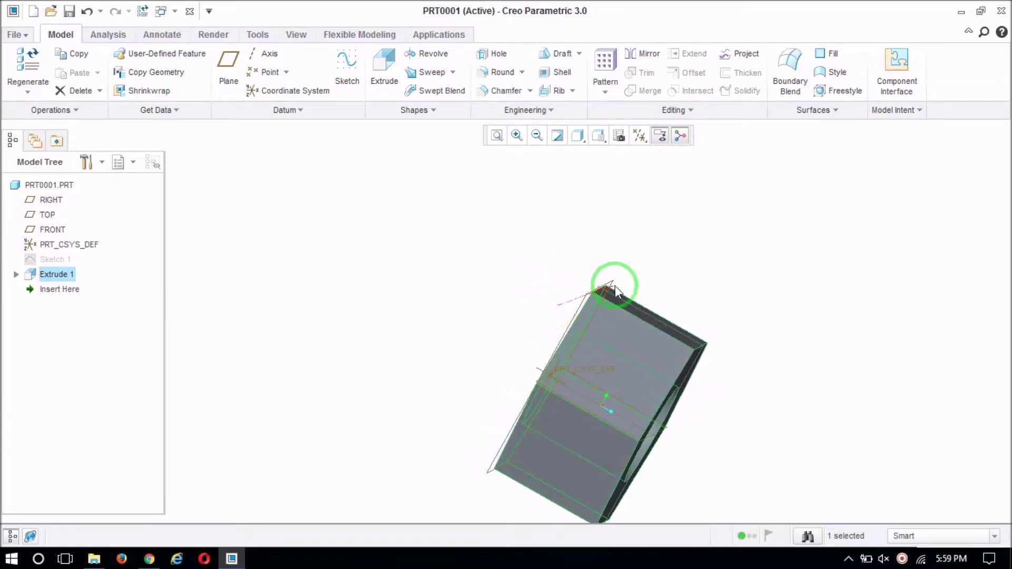
{"action": "scroll", "coordinate": [567, 295], "scroll_direction": "up", "scroll_amount": 5}
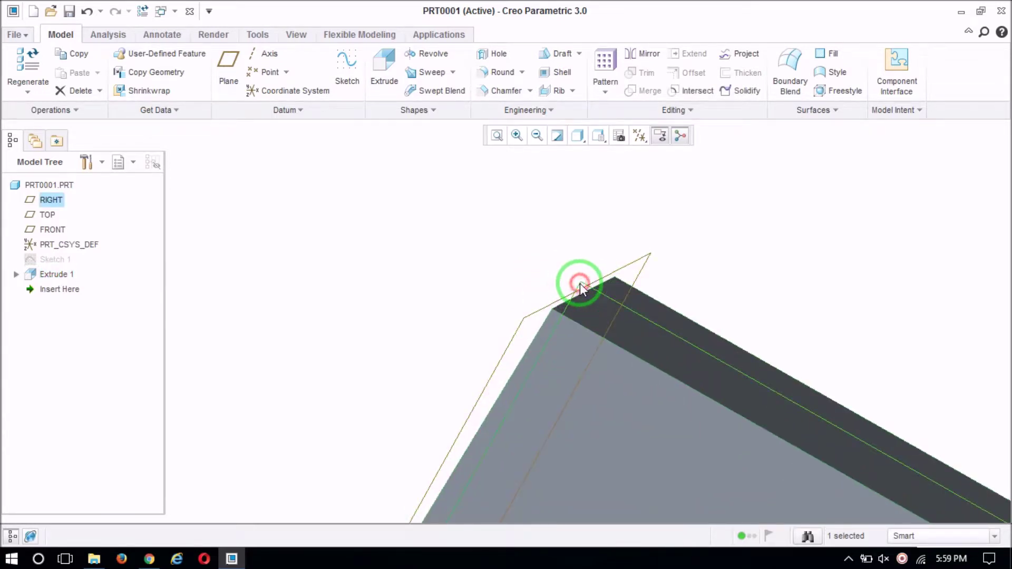
{"action": "left_click", "coordinate": [347, 63]}
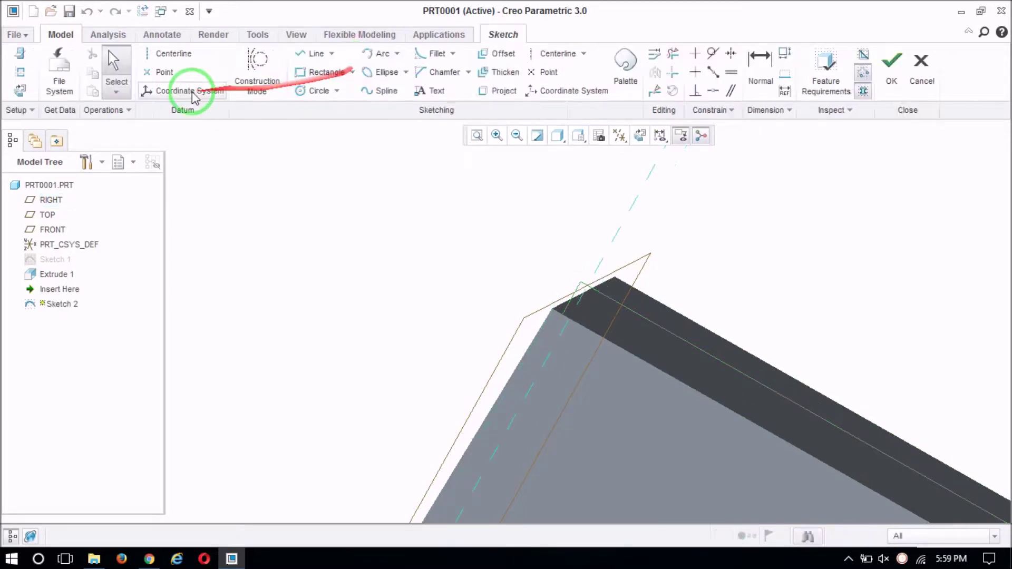
{"action": "left_click", "coordinate": [638, 137]}
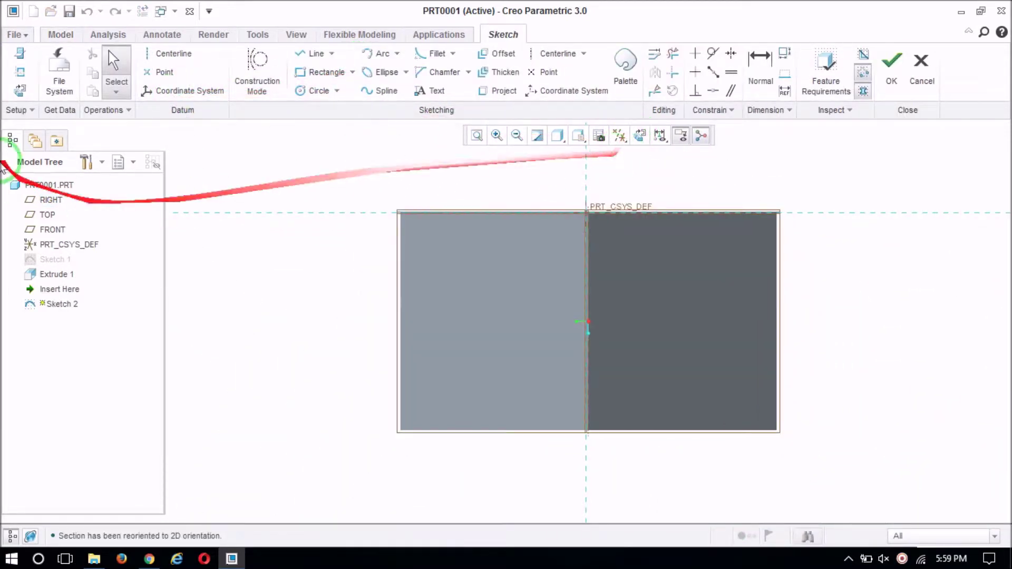
- Add sketch references for the nut's far end face, its two outer side edges and both sides of the hole
{"action": "left_click", "coordinate": [20, 73]}
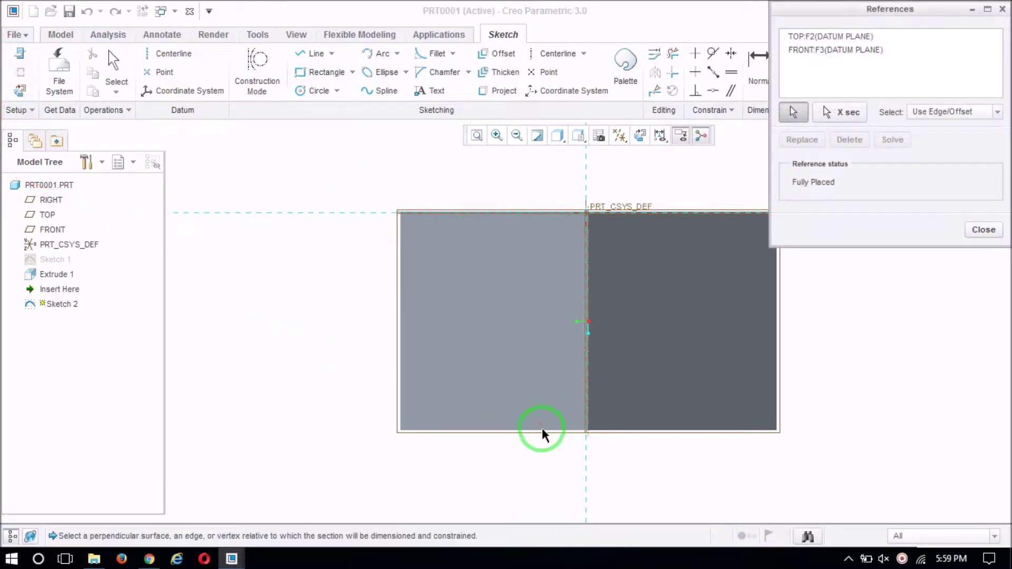
{"action": "left_click", "coordinate": [541, 430]}
{"action": "left_click", "coordinate": [404, 352]}
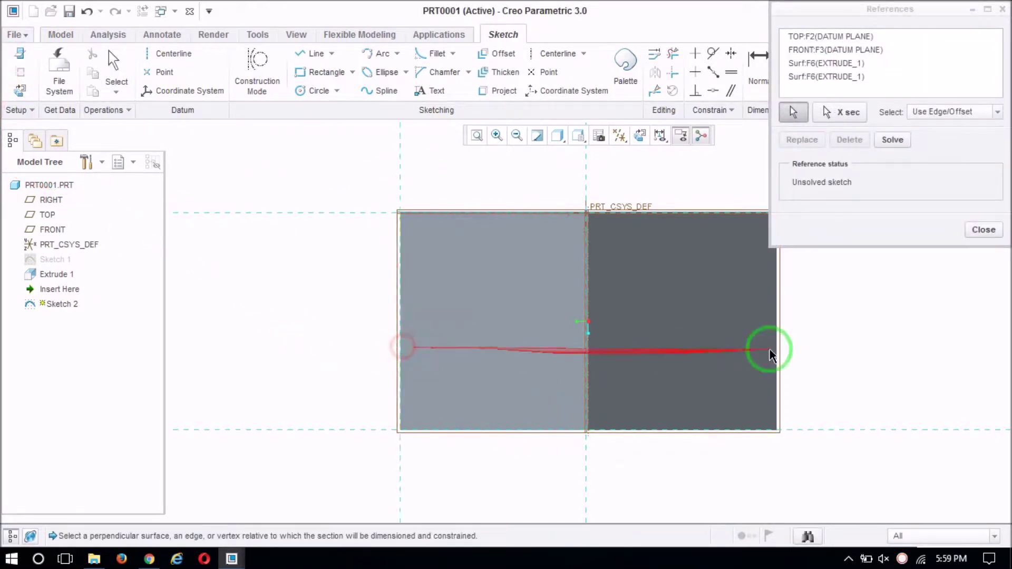
{"action": "left_click", "coordinate": [775, 342]}
{"action": "middle_click_drag", "start_coordinate": [828, 332], "coordinate": [841, 344]}
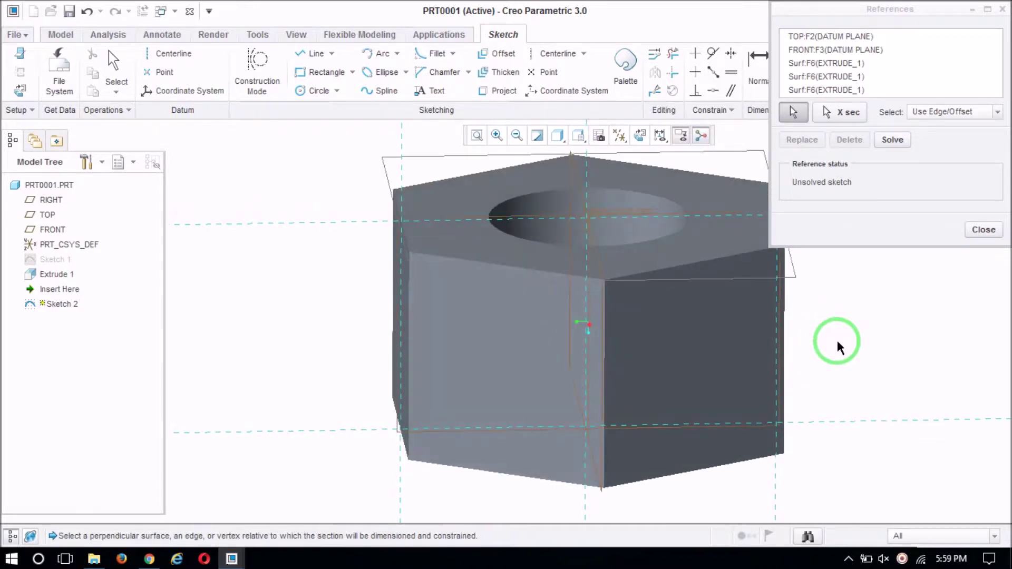
{"action": "left_click", "coordinate": [689, 220]}
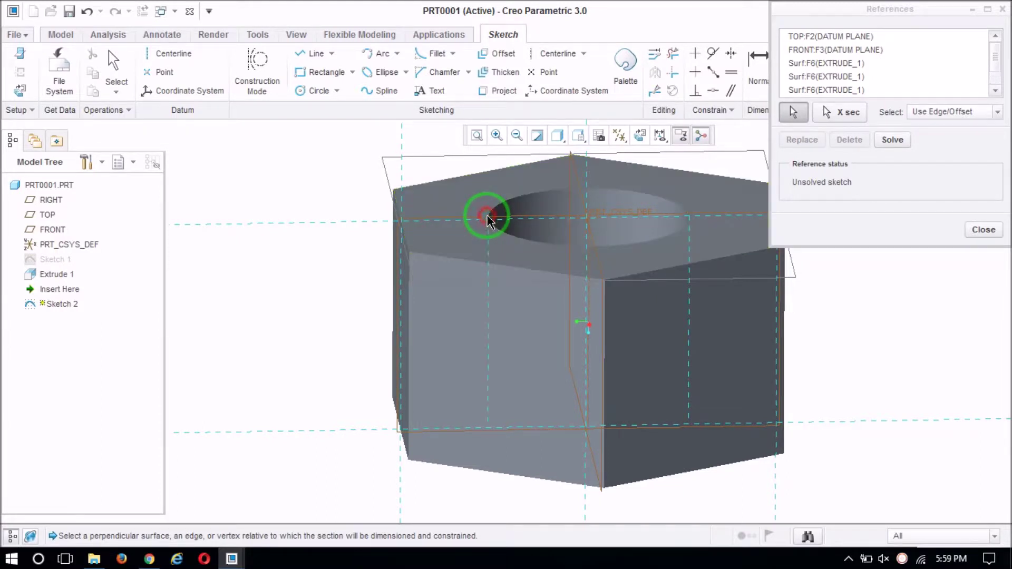
{"action": "left_click", "coordinate": [978, 229]}
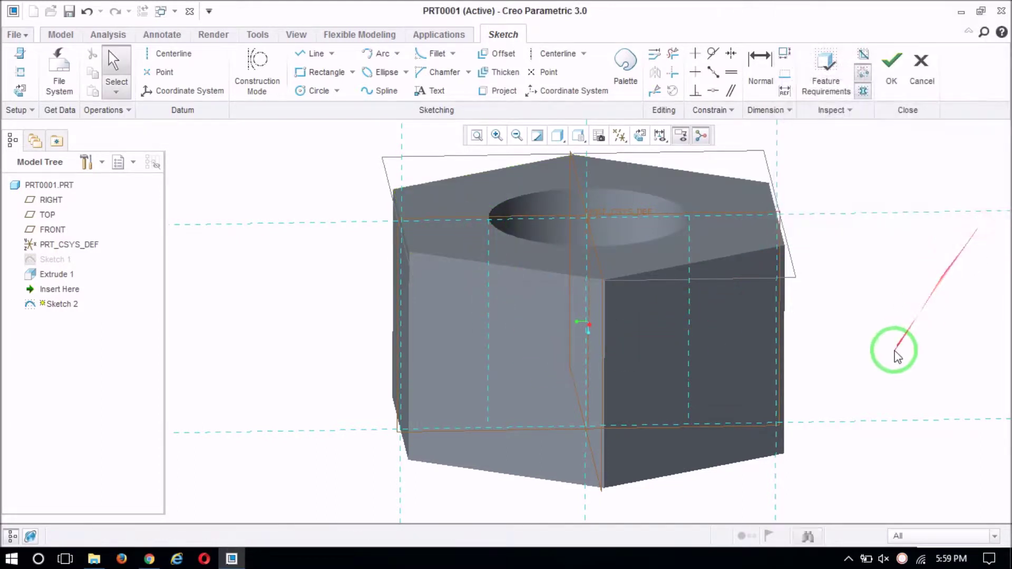
- Reorient the view to the sketch plane and draw a vertical datum centerline through the origin along the hole's axis
{"action": "left_click", "coordinate": [635, 141]}
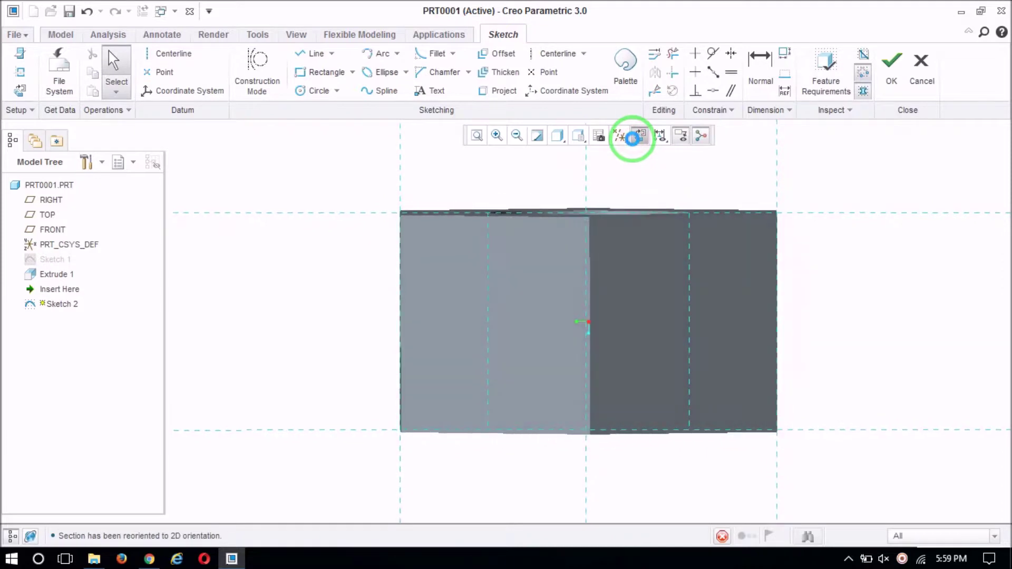
{"action": "left_click", "coordinate": [169, 54]}
{"action": "left_click", "coordinate": [582, 211]}
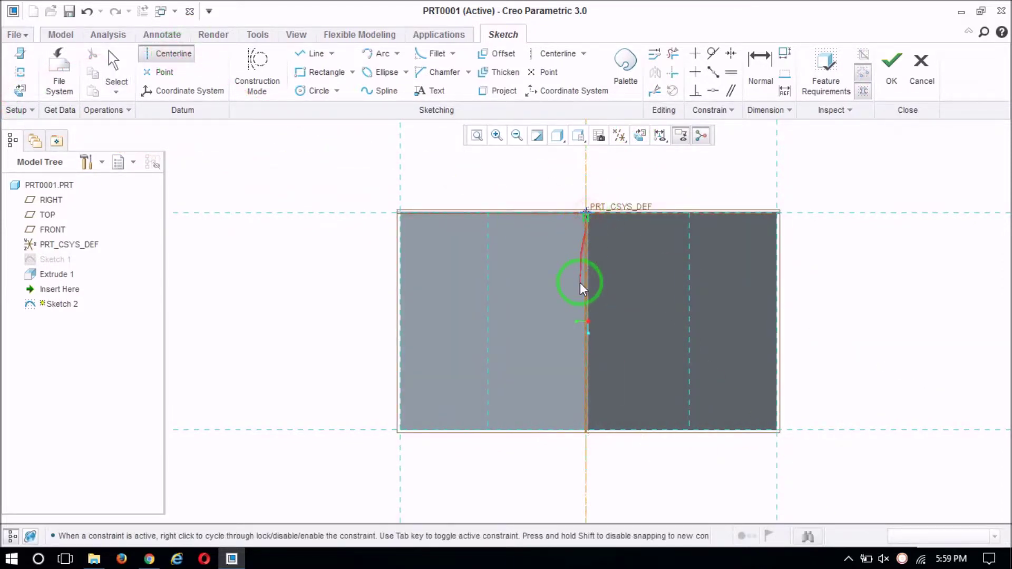
- Draw a vertical line along the right-hand hole wall reference, spanning the nut's full height between the two end-face references
{"action": "left_click", "coordinate": [316, 53]}
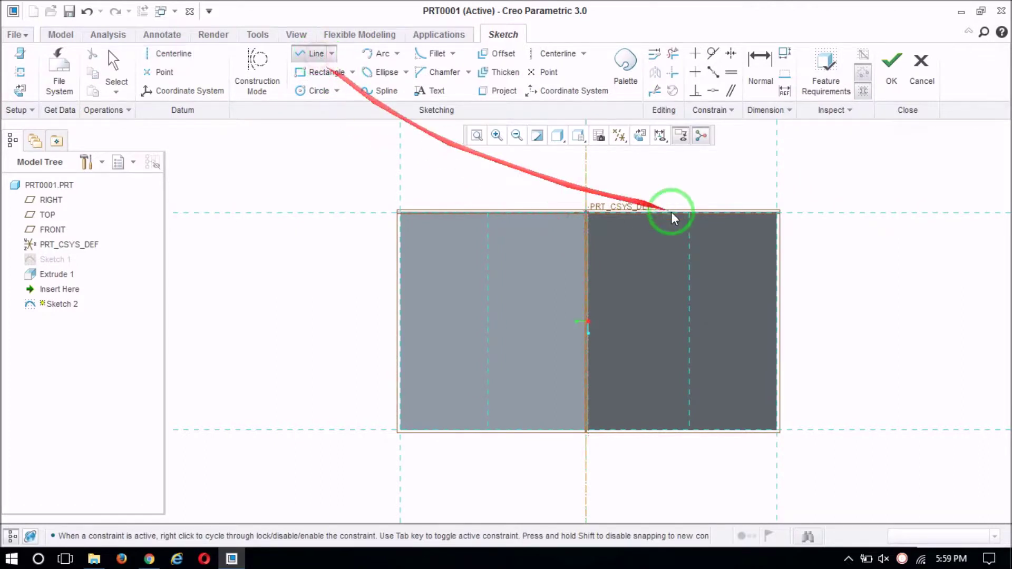
{"action": "left_click", "coordinate": [689, 214]}
{"action": "left_click", "coordinate": [689, 430]}
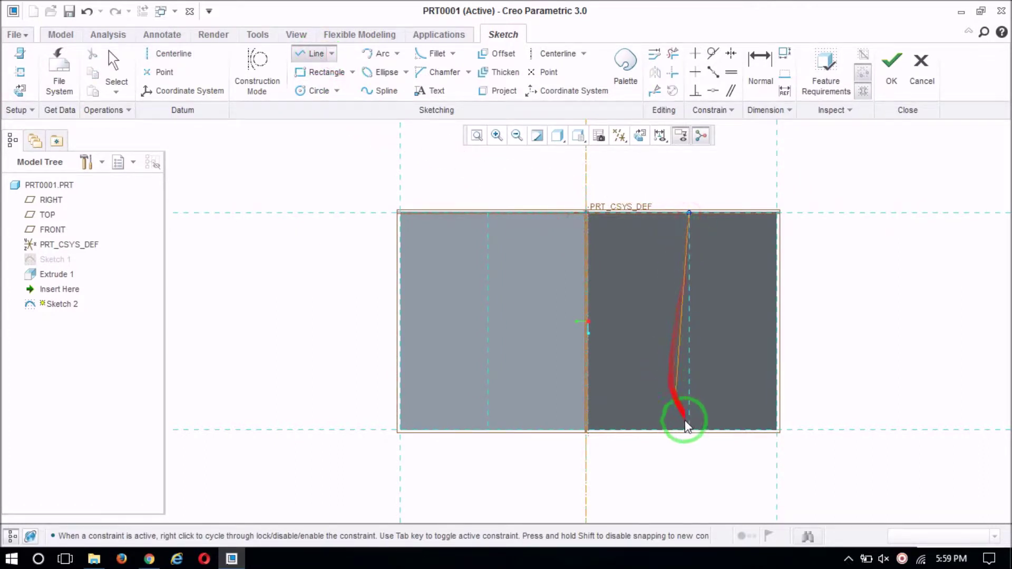
{"action": "middle_click", "coordinate": [963, 277]}
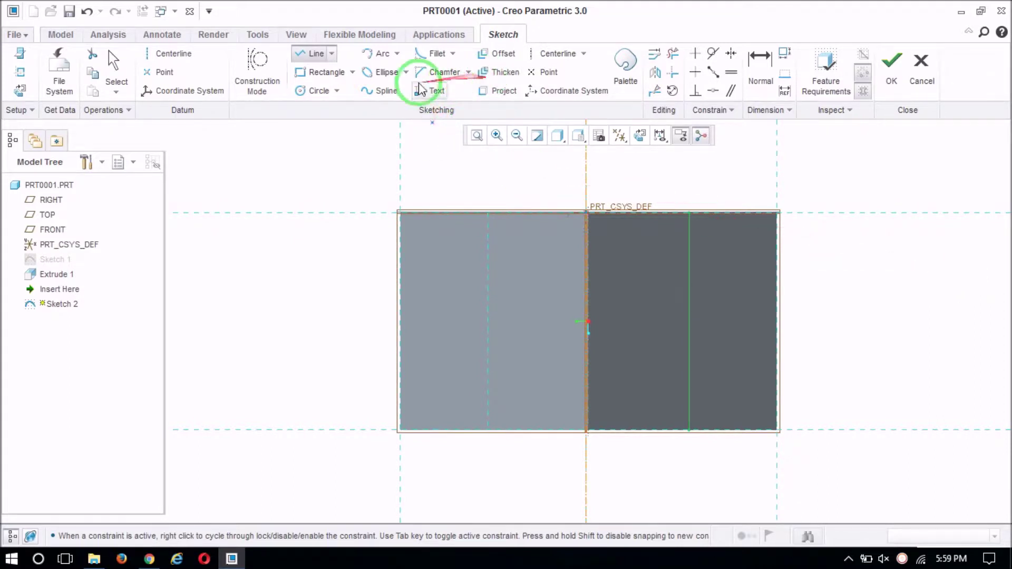
- Finish the sketch and start a Helical Sweep that follows its vertical hole-wall line
{"action": "left_click", "coordinate": [891, 62]}
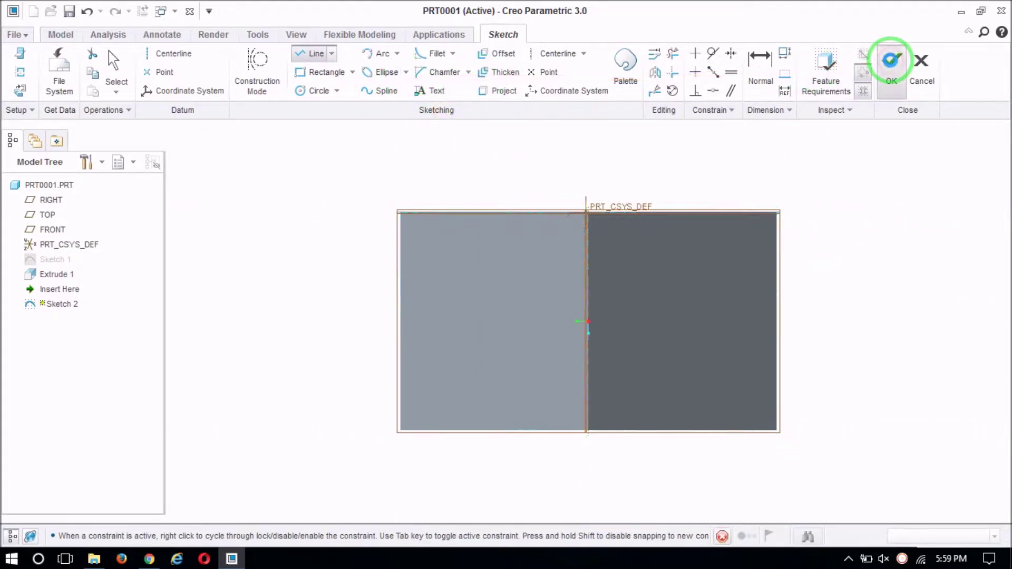
{"action": "left_click", "coordinate": [455, 75]}
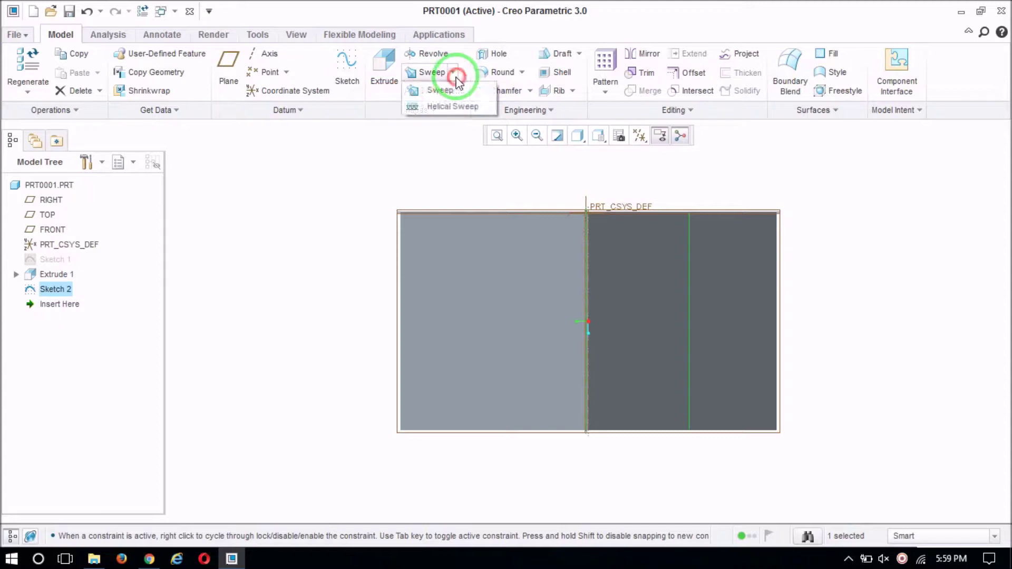
{"action": "left_click", "coordinate": [450, 106]}
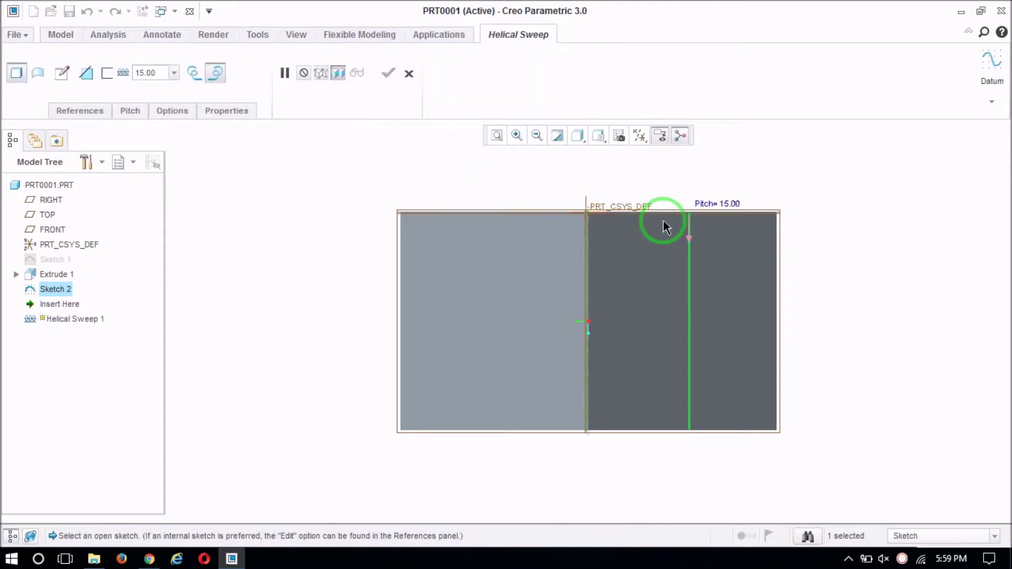
- Sketch a small circular sweep section centred on the profile line's upper start point and accept the section
{"action": "left_click", "coordinate": [59, 75]}
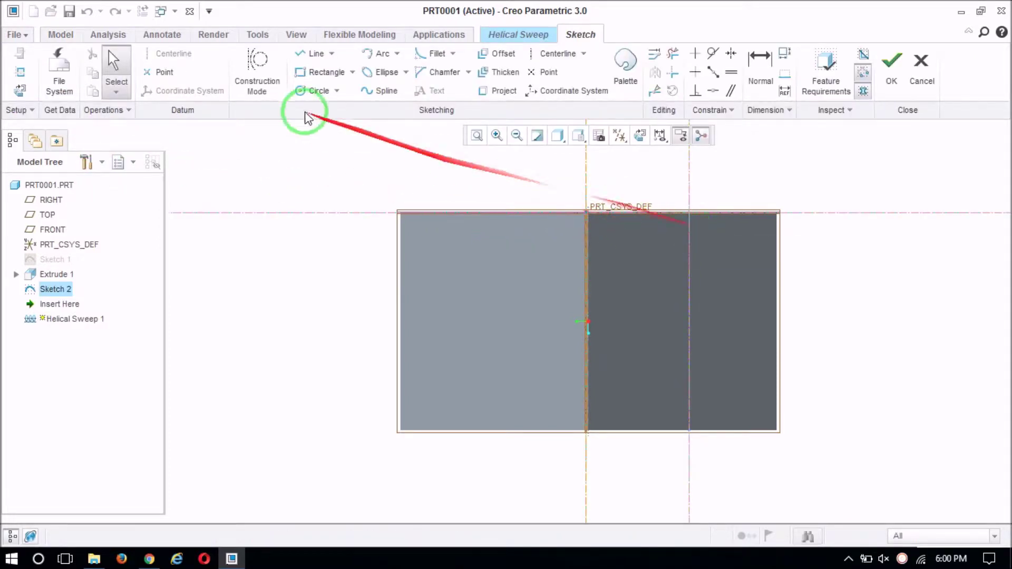
{"action": "left_click", "coordinate": [310, 93]}
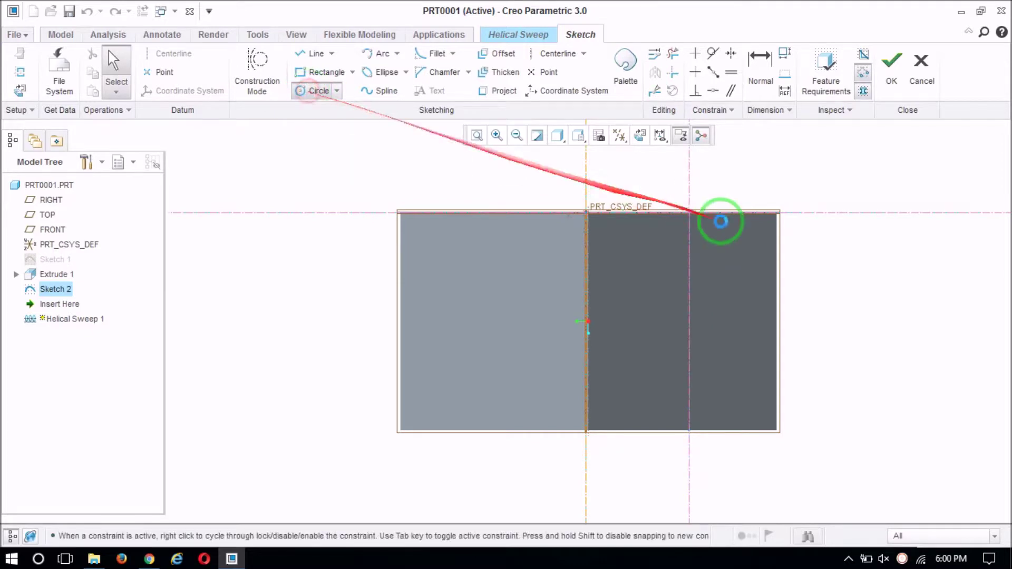
{"action": "left_click", "coordinate": [691, 214]}
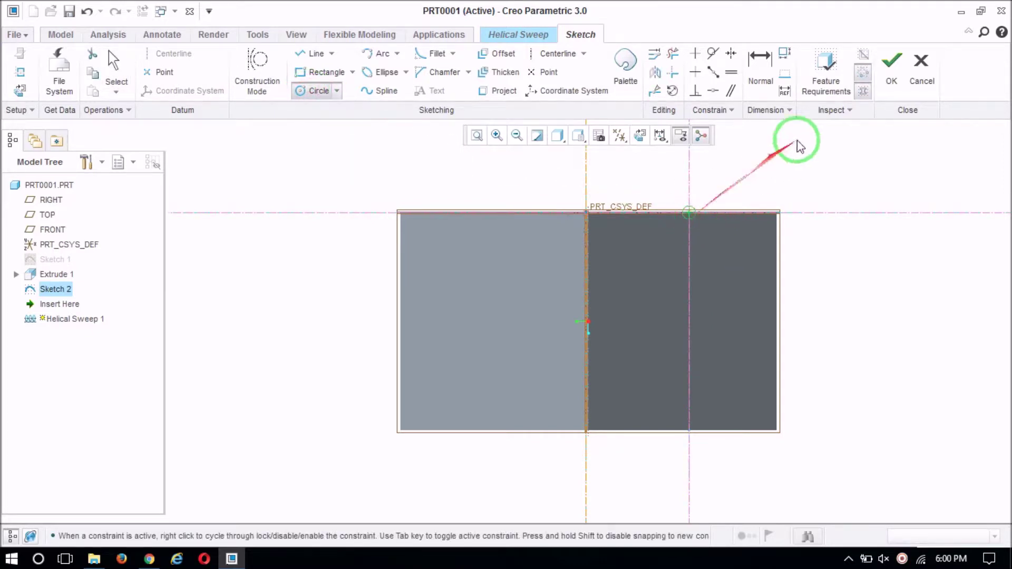
{"action": "mouse_move", "coordinate": [831, 135]}
{"action": "middle_mouse_down"}
{"action": "mouse_move", "coordinate": [845, 193]}
{"action": "mouse_move", "coordinate": [834, 174]}
{"action": "mouse_move", "coordinate": [837, 185]}
{"action": "middle_mouse_up"}
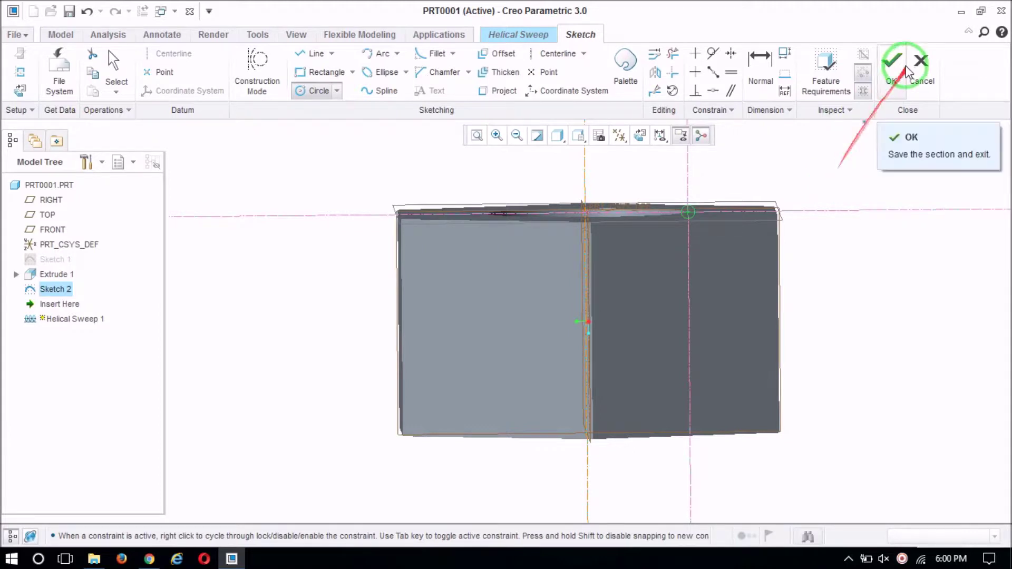
{"action": "left_click", "coordinate": [893, 64]}
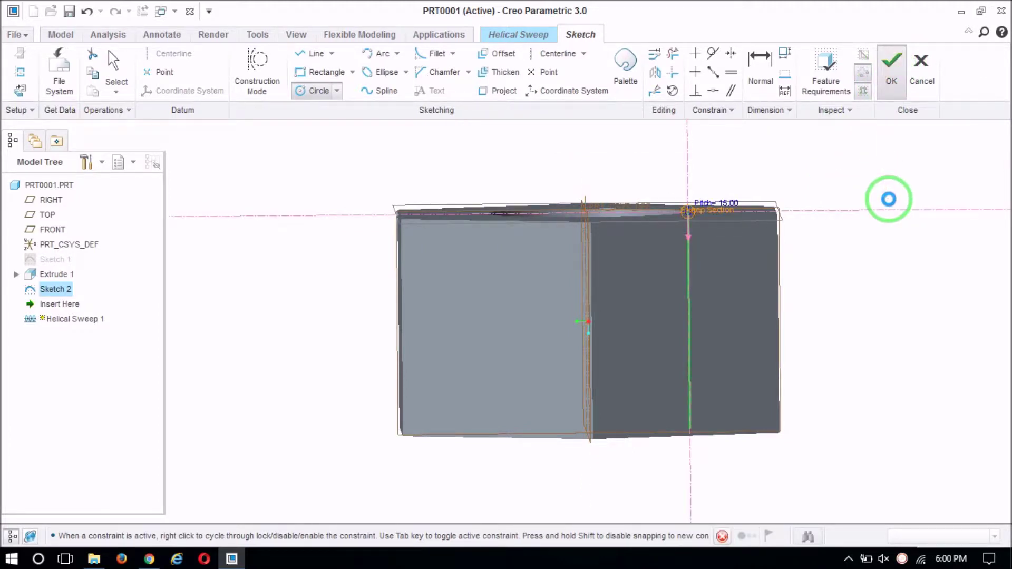
- Set the helical sweep to remove material and complete it as an internal thread cut in the nut's hole
{"action": "mouse_move", "coordinate": [889, 196]}
{"action": "middle_mouse_down"}
{"action": "mouse_move", "coordinate": [890, 262]}
{"action": "mouse_move", "coordinate": [907, 296]}
{"action": "mouse_move", "coordinate": [859, 271]}
{"action": "mouse_move", "coordinate": [859, 253]}
{"action": "mouse_move", "coordinate": [872, 300]}
{"action": "mouse_move", "coordinate": [897, 310]}
{"action": "mouse_move", "coordinate": [944, 280]}
{"action": "mouse_move", "coordinate": [938, 228]}
{"action": "mouse_move", "coordinate": [918, 216]}
{"action": "mouse_move", "coordinate": [832, 225]}
{"action": "mouse_move", "coordinate": [763, 216]}
{"action": "middle_mouse_up"}
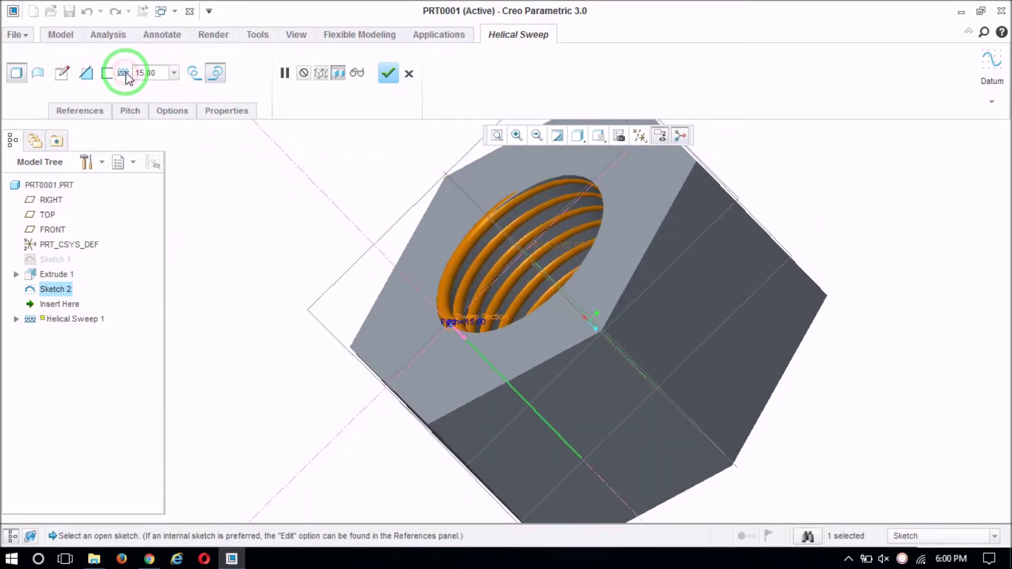
{"action": "left_click", "coordinate": [83, 78]}
{"action": "middle_click_drag", "start_coordinate": [227, 216], "coordinate": [325, 248]}
{"action": "left_click", "coordinate": [389, 73]}
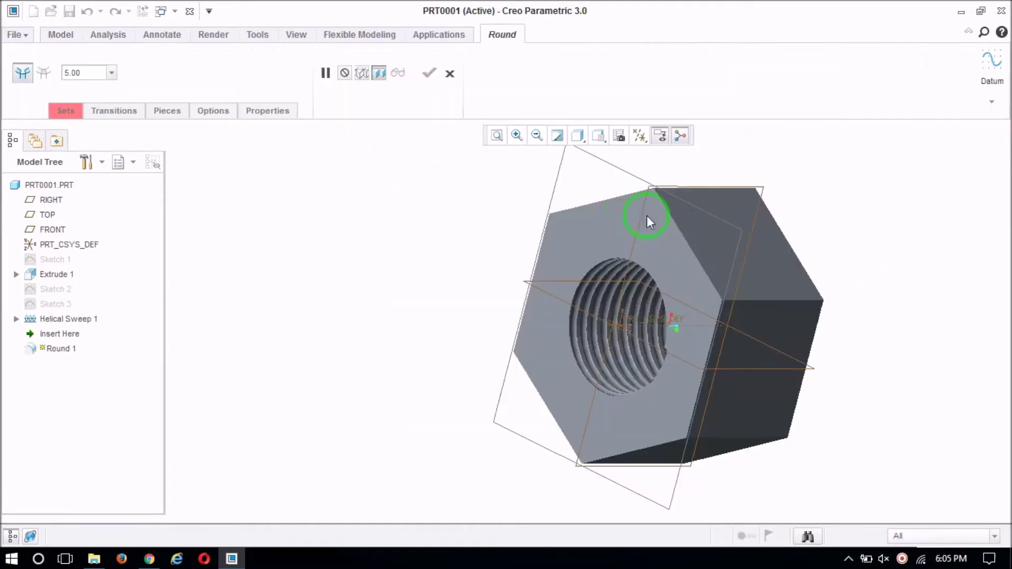
- Add 5.00 radius rounds to the remaining outer edges of the nut's end face at the coordinate system
{"action": "left_click", "coordinate": [619, 199], "text": "ctrl"}
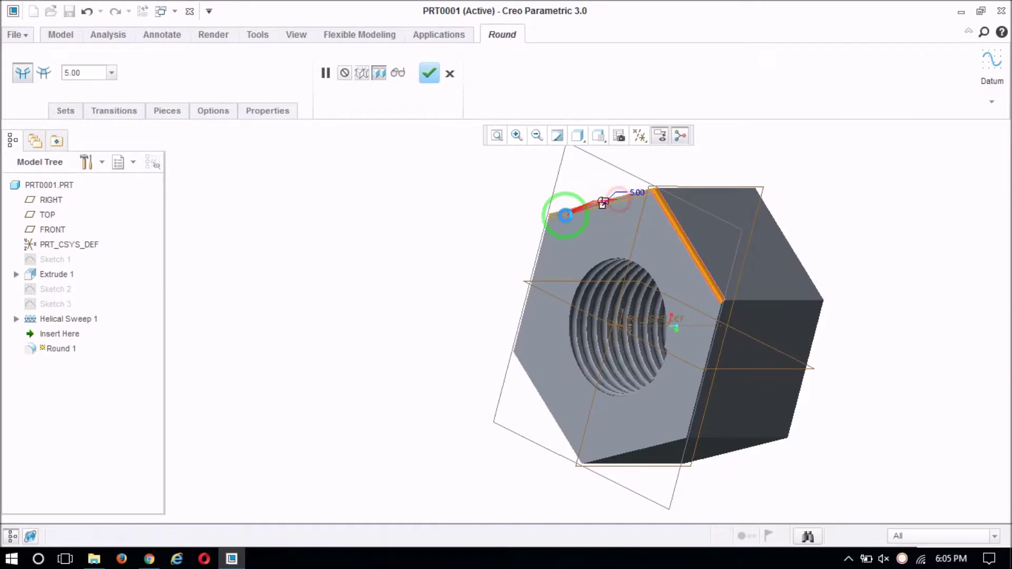
{"action": "left_click", "coordinate": [543, 240], "text": "ctrl"}
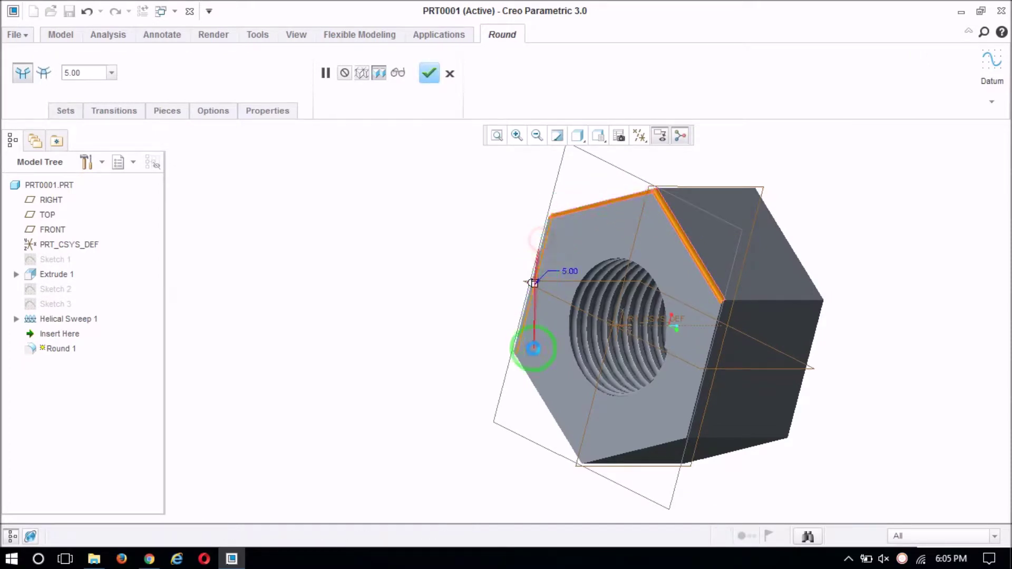
{"action": "left_click", "coordinate": [535, 389], "text": "ctrl"}
{"action": "left_click", "coordinate": [635, 455], "text": "ctrl"}
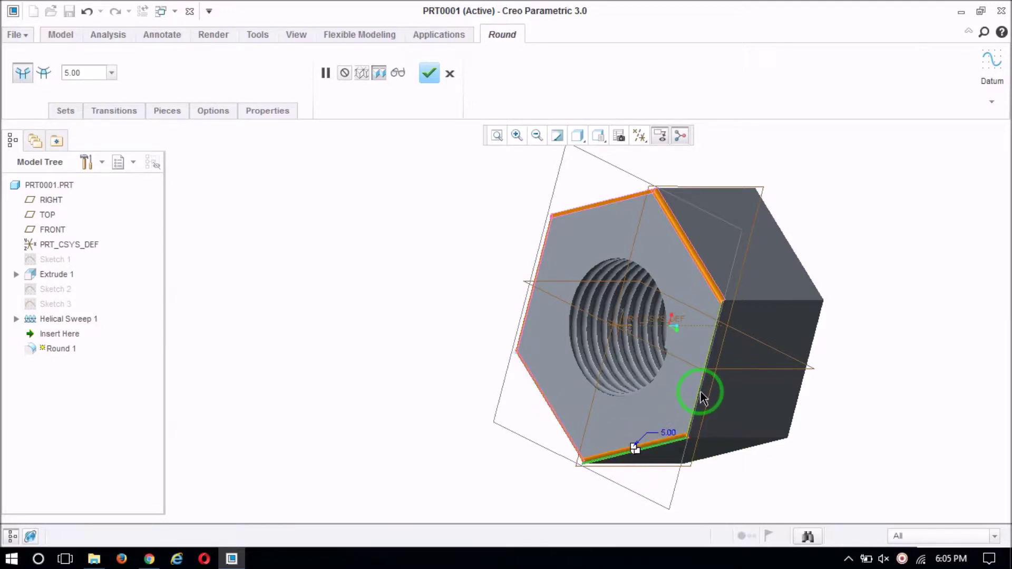
{"action": "left_click", "coordinate": [708, 385], "text": "ctrl"}
- Add 5.00 radius rounds to the outer hexagon edges of the nut's opposite end face
{"action": "middle_click_drag", "start_coordinate": [869, 322], "coordinate": [814, 339]}
{"action": "left_click", "coordinate": [691, 273], "text": "ctrl"}
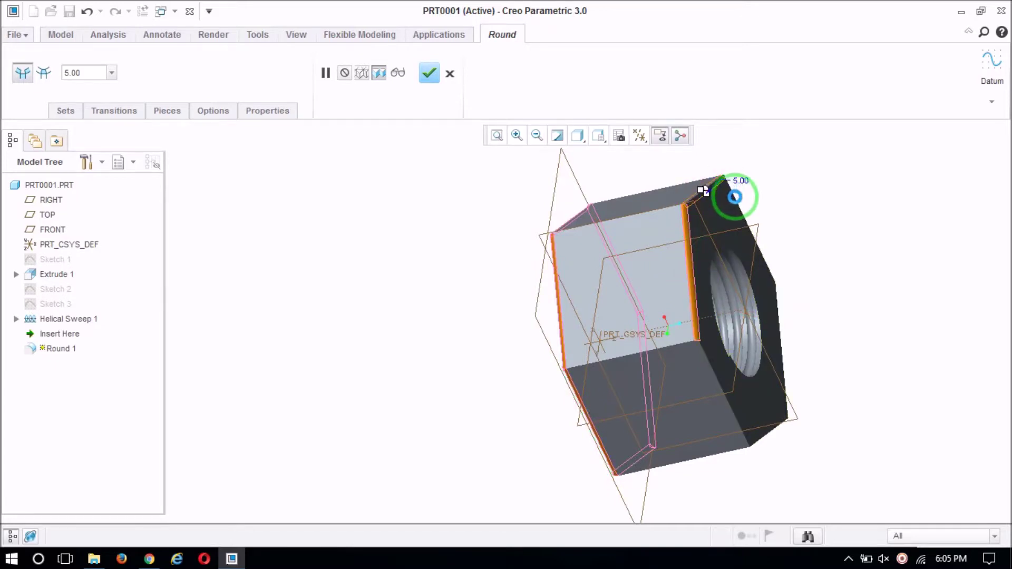
{"action": "left_click", "coordinate": [714, 366], "text": "ctrl"}
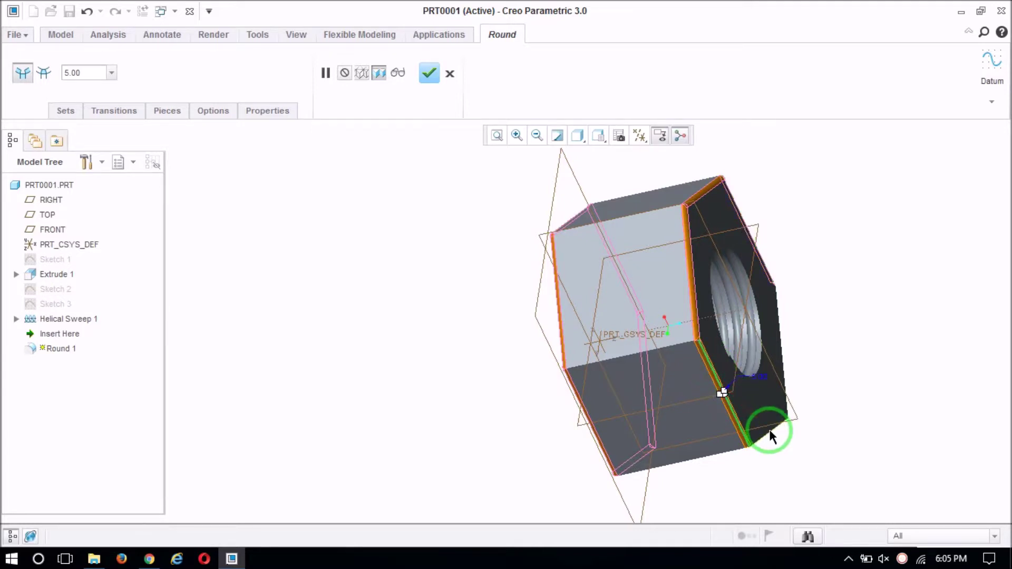
{"action": "left_click", "coordinate": [767, 431], "text": "ctrl"}
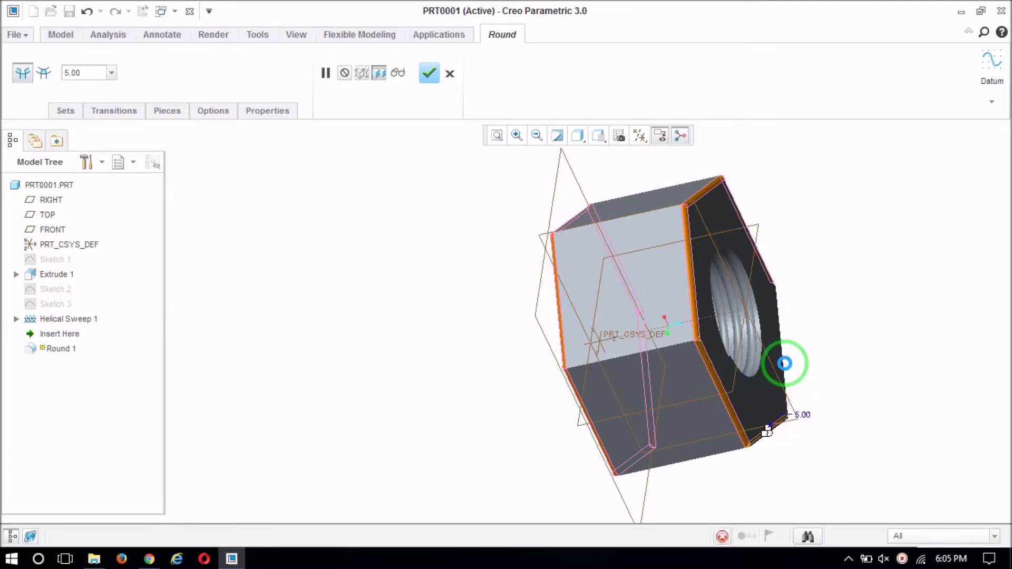
{"action": "left_click", "coordinate": [786, 362], "text": "ctrl"}
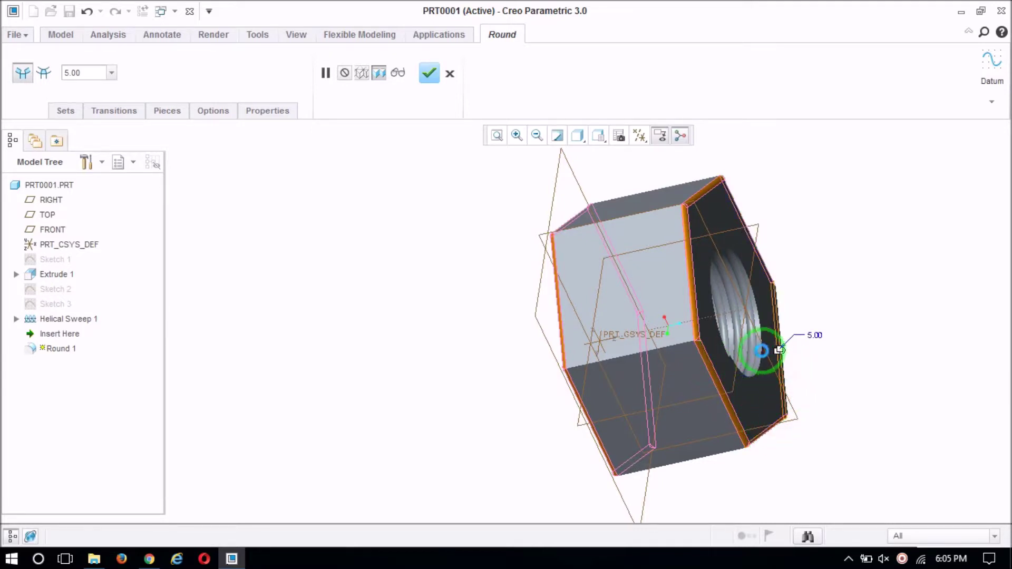
- Add the threaded hole's rim on that opposite end face to the 5.00 radius rounds
{"action": "left_click", "coordinate": [760, 364], "text": "ctrl"}
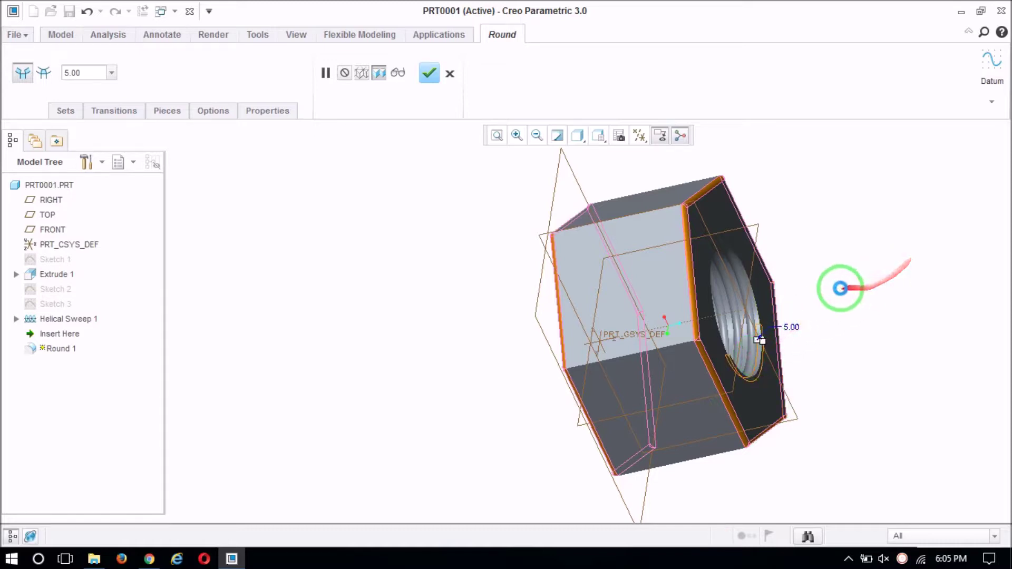
{"action": "middle_click_drag", "start_coordinate": [829, 289], "coordinate": [718, 317]}
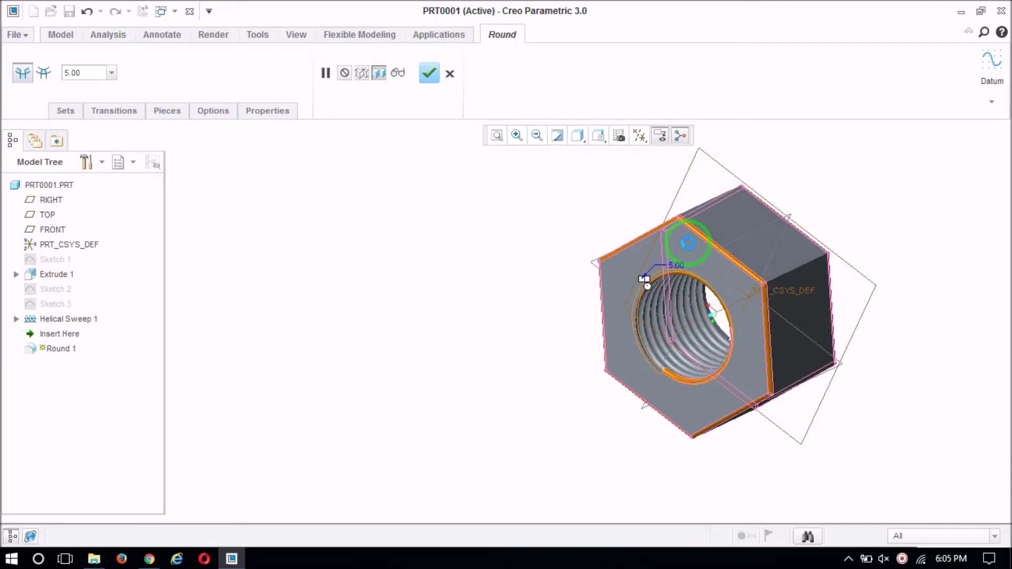
{"action": "middle_click_drag", "start_coordinate": [840, 199], "coordinate": [692, 255]}
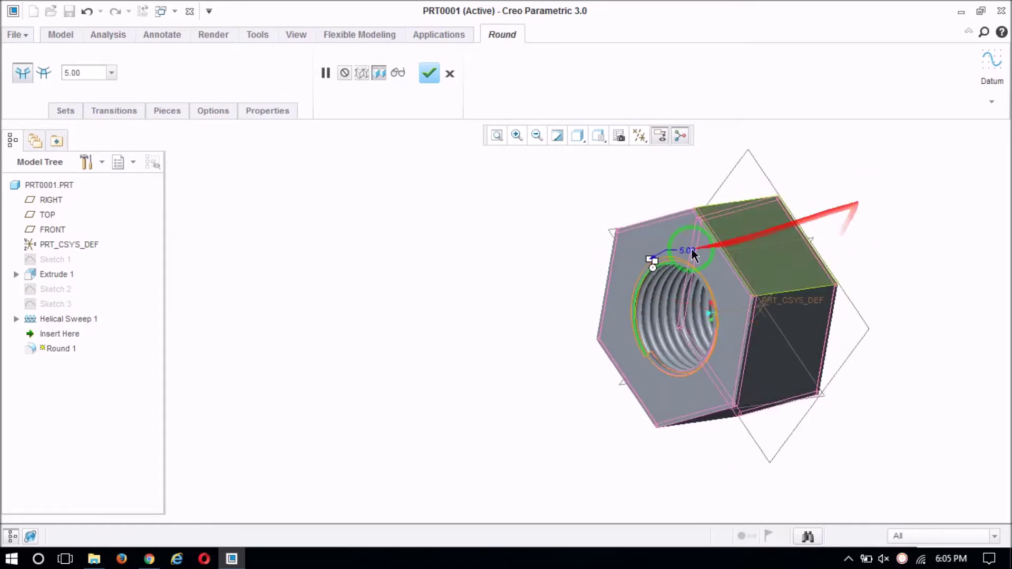
- Reduce the radius of the hole-rim round to about 1.40 and try to apply the rounds
{"action": "scroll", "coordinate": [660, 253], "scroll_direction": "down", "scroll_amount": 2}
{"action": "scroll", "coordinate": [674, 267], "scroll_direction": "down", "scroll_amount": 2}
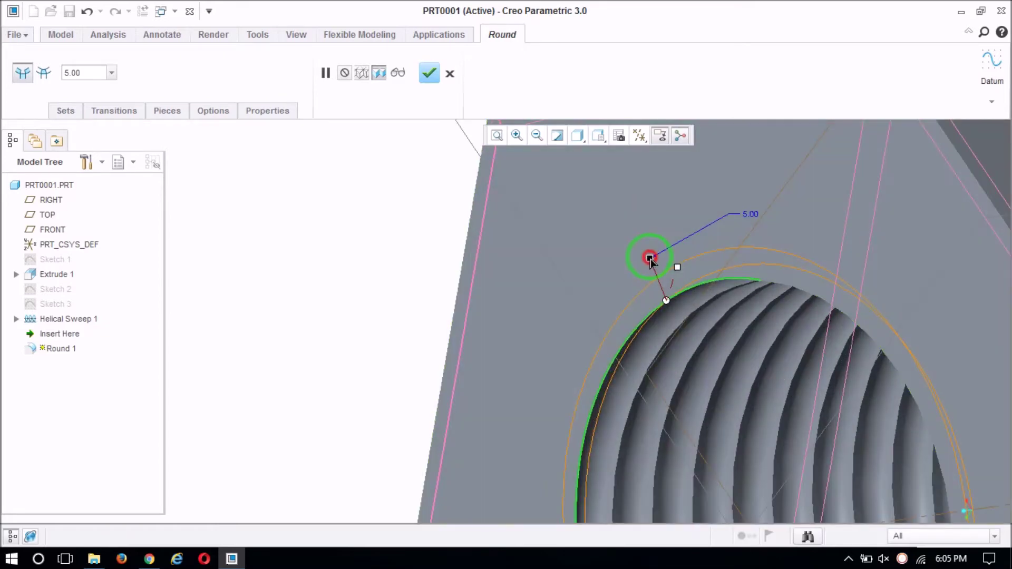
{"action": "left_click_drag", "start_coordinate": [656, 270], "coordinate": [658, 274]}
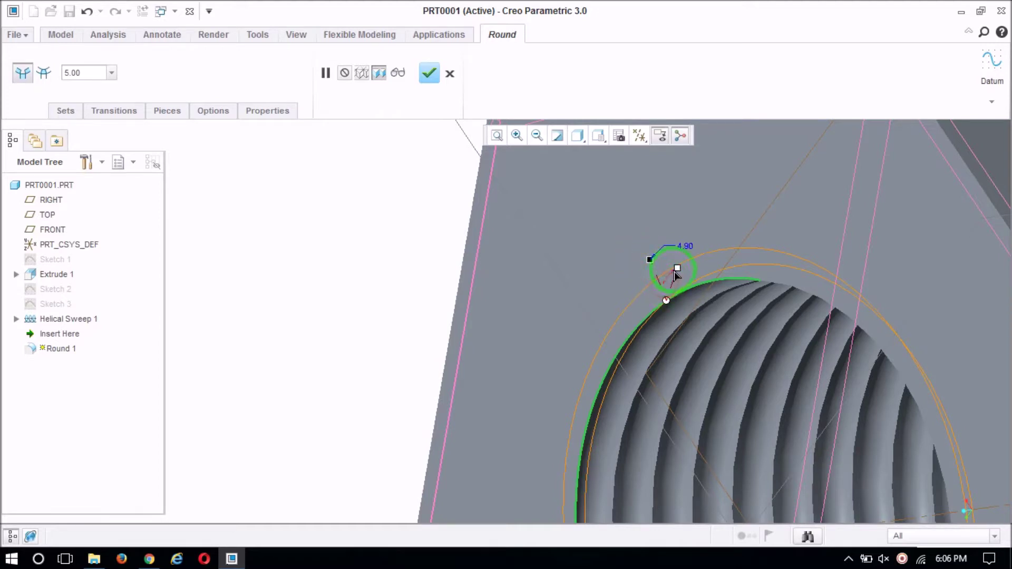
{"action": "left_click", "coordinate": [430, 72]}
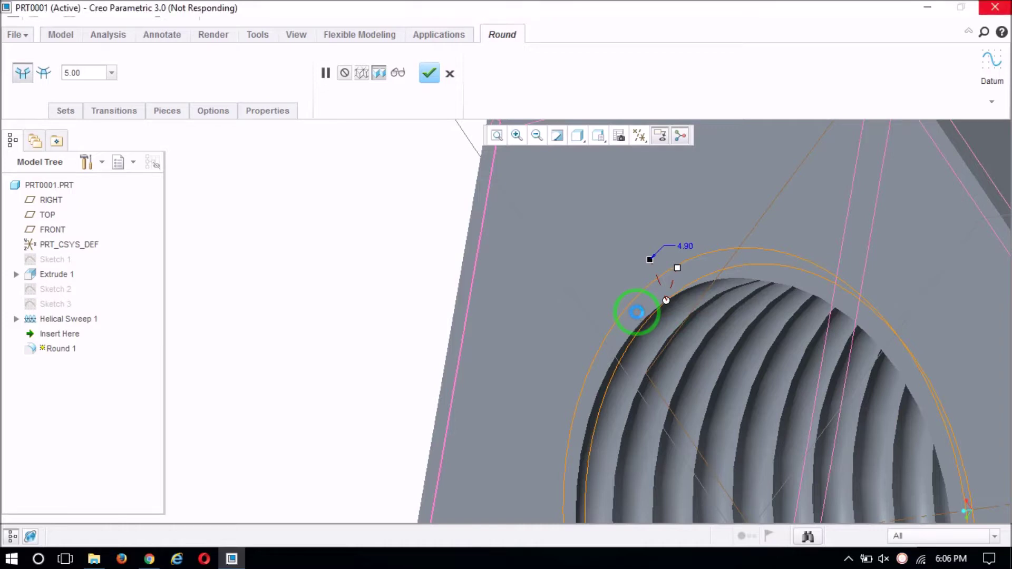
{"action": "left_click_drag", "start_coordinate": [645, 300], "coordinate": [666, 295]}
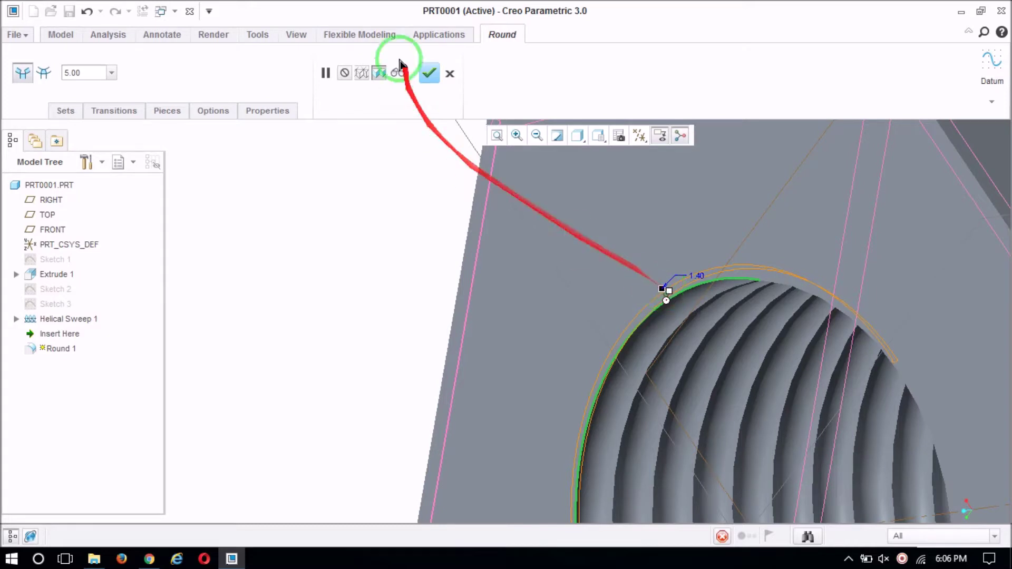
{"action": "left_click", "coordinate": [427, 75]}
{"action": "left_click", "coordinate": [469, 287]}
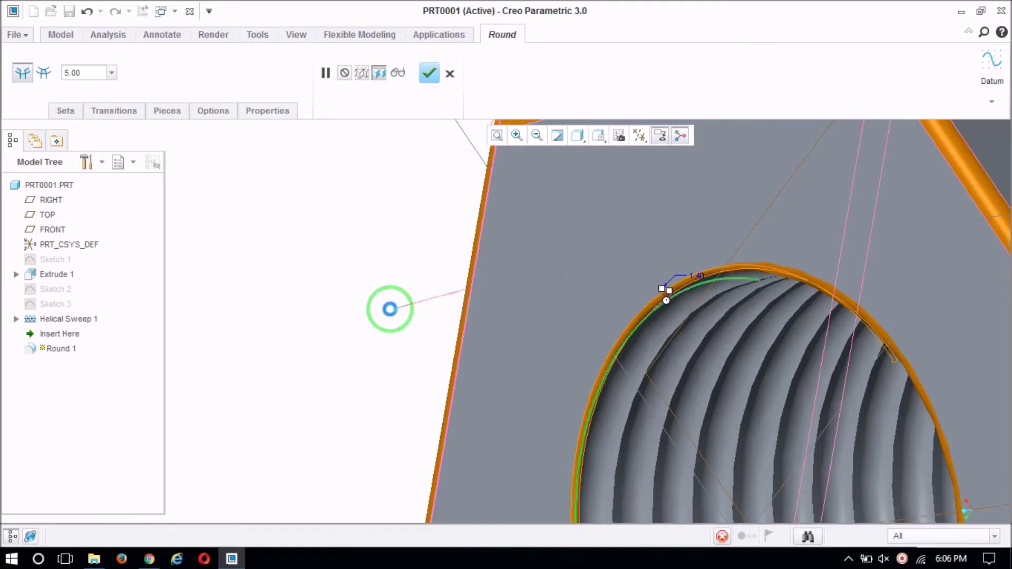
{"action": "left_click", "coordinate": [388, 307]}
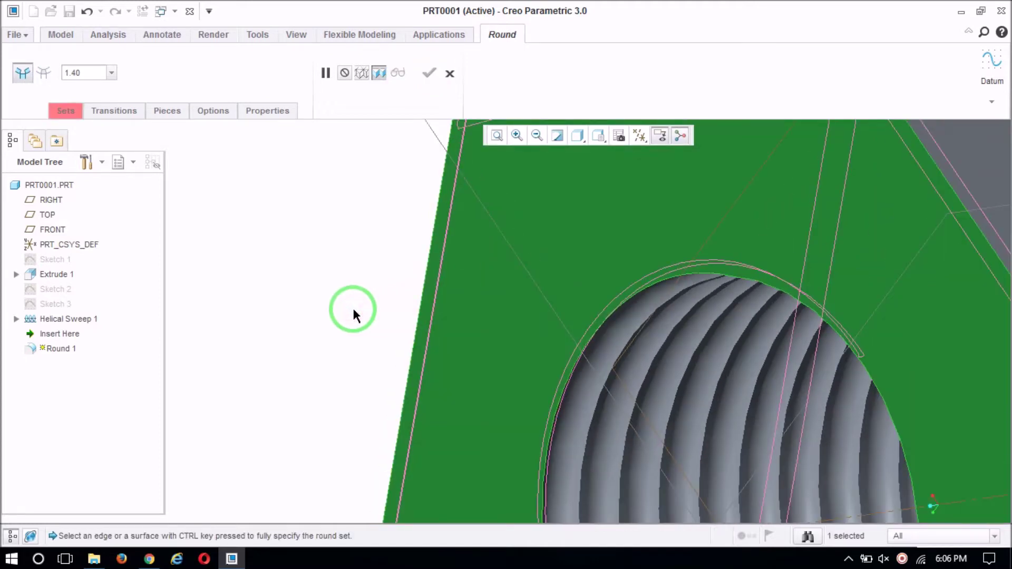
- Open the list of round sets and go to the incomplete Set 15 on the nut's end face
{"action": "key", "text": "ctrl+d"}
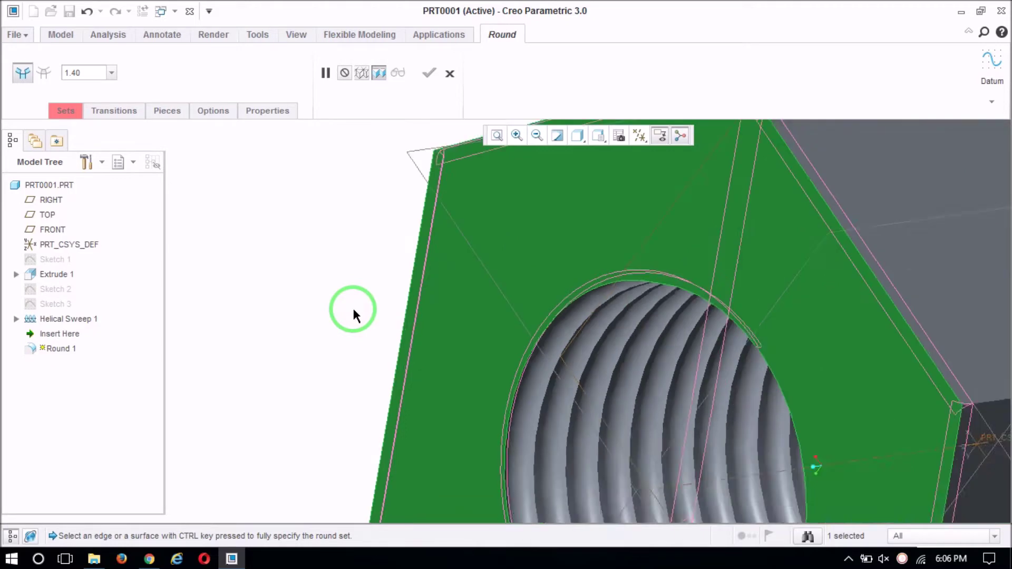
{"action": "middle_click_drag", "start_coordinate": [331, 315], "coordinate": [409, 262]}
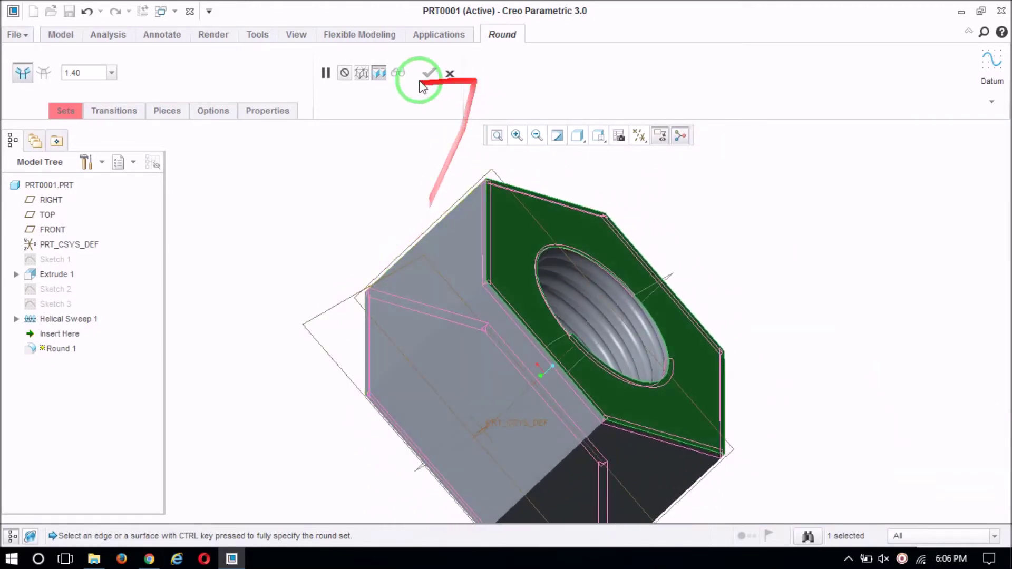
{"action": "middle_click_drag", "start_coordinate": [299, 166], "coordinate": [77, 113]}
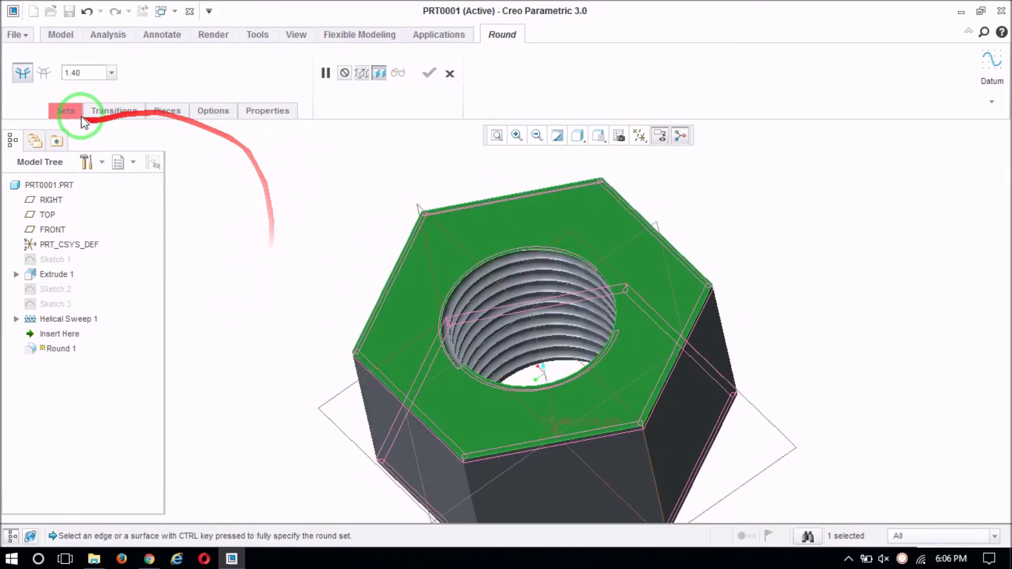
{"action": "left_click", "coordinate": [67, 111]}
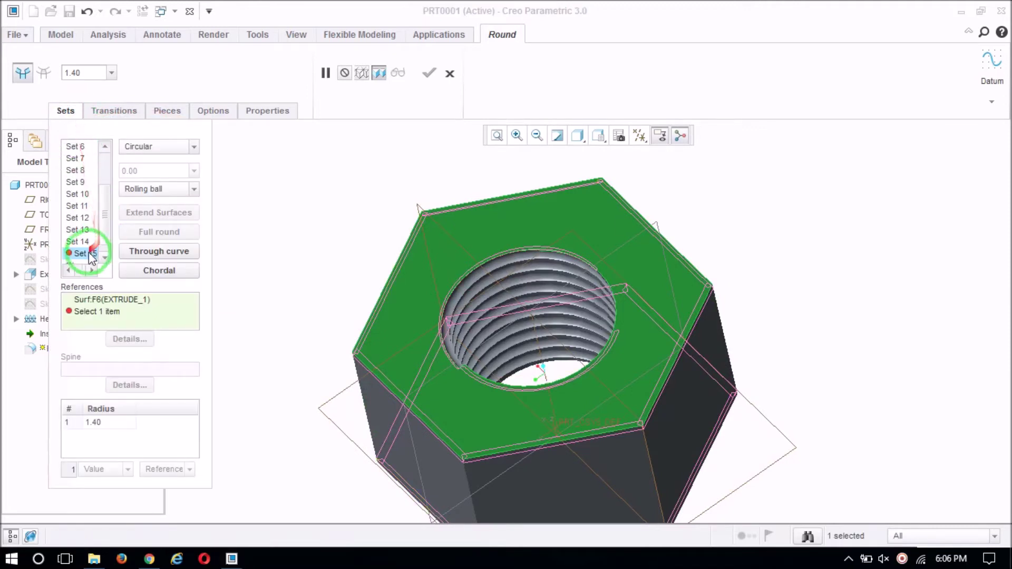